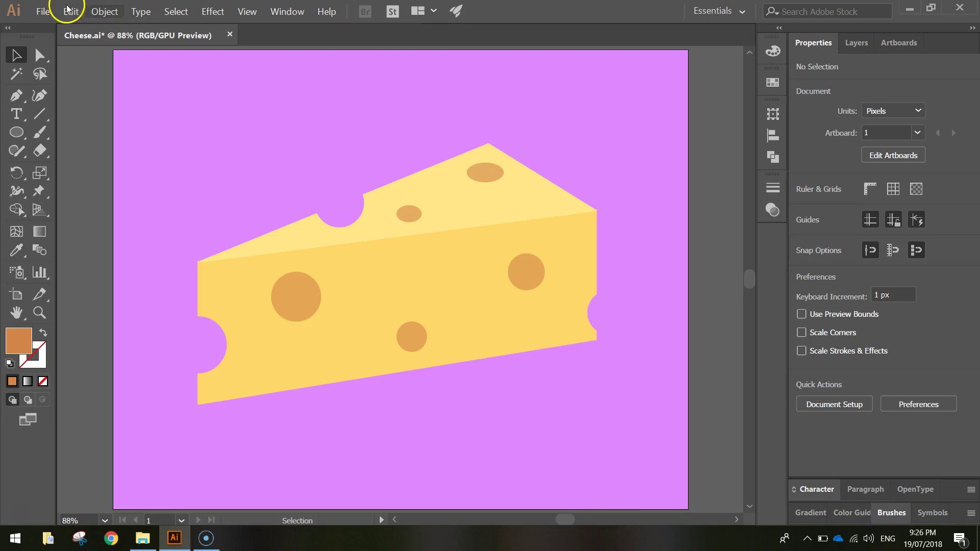
Open the File menu in the Cheese.ai window to reach New.
click(43, 12)
Create a blank Untitled-3 document from the Web 1280 x 1024 px preset.
click(49, 27)
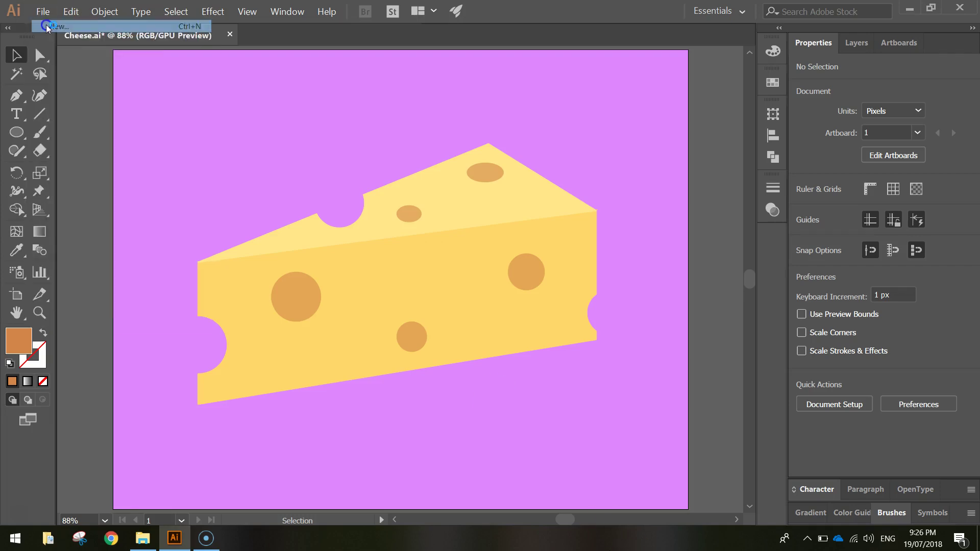
click(452, 47)
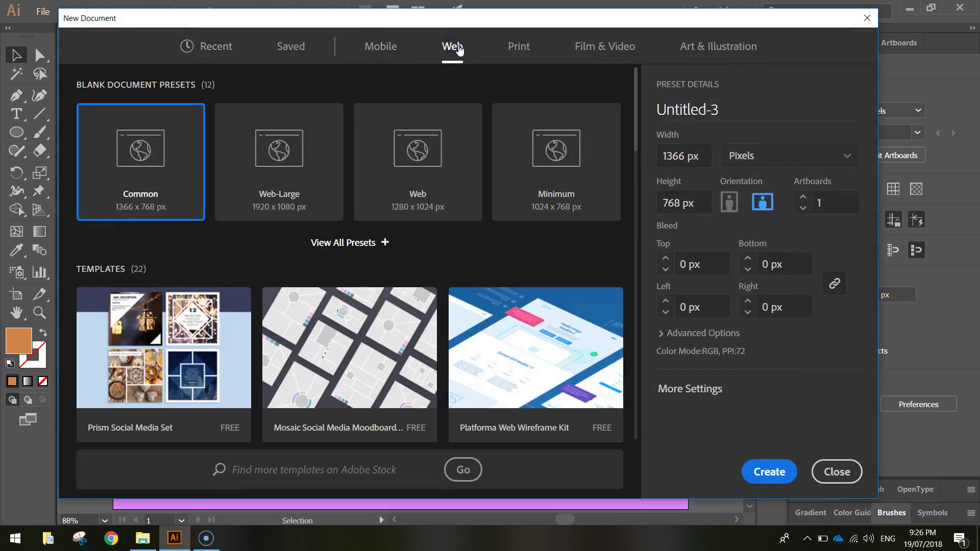
click(426, 156)
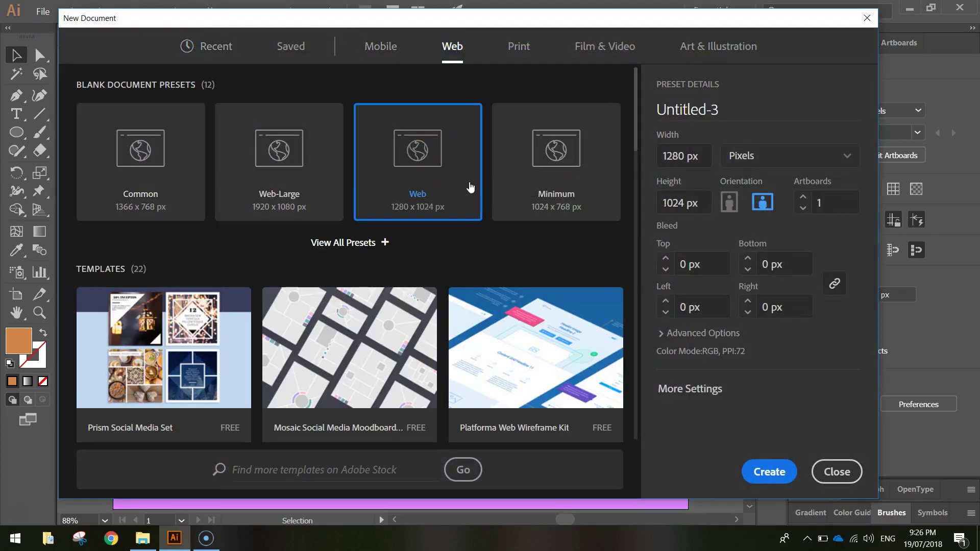
click(768, 469)
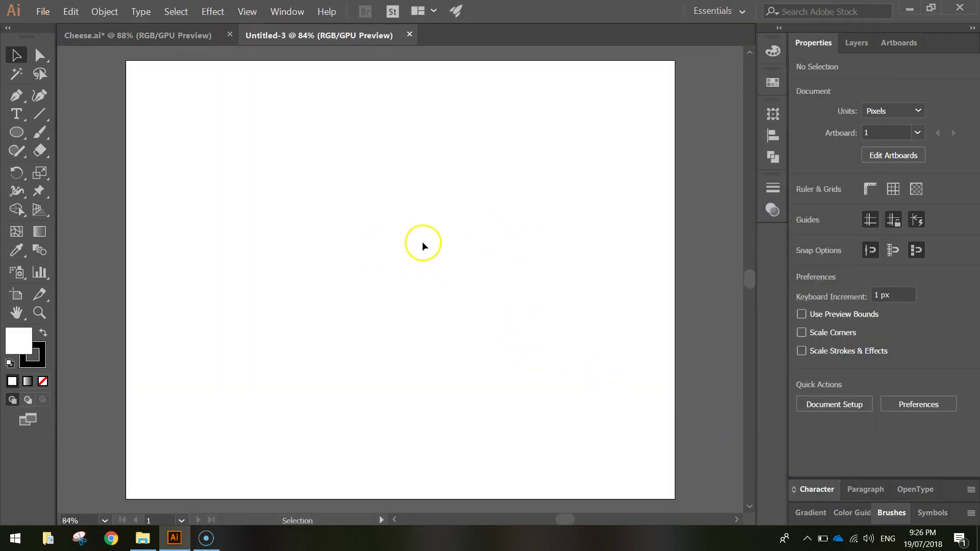
Draw an artboard-sized rectangle with fill #df87ff and stroke set to None.
drag(16, 132, 71, 134)
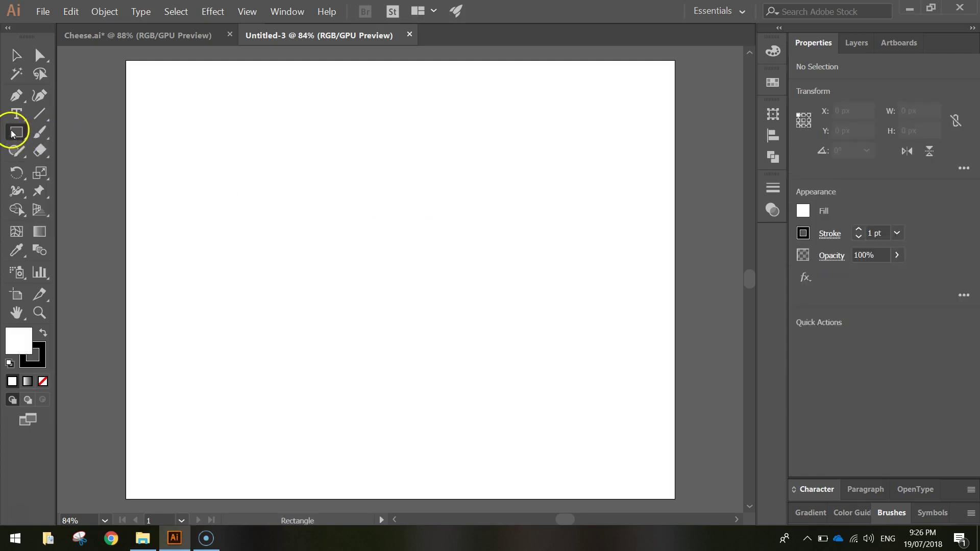
click(803, 234)
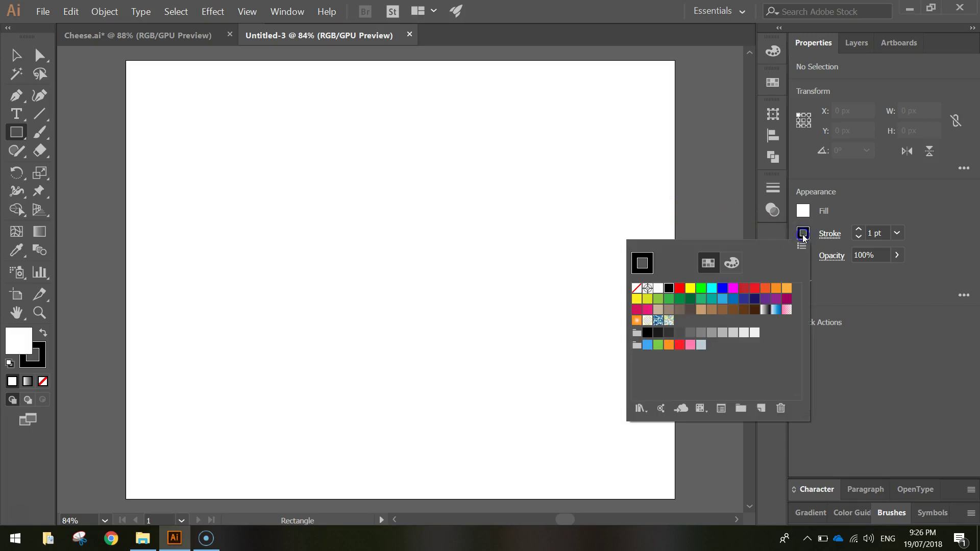
click(635, 290)
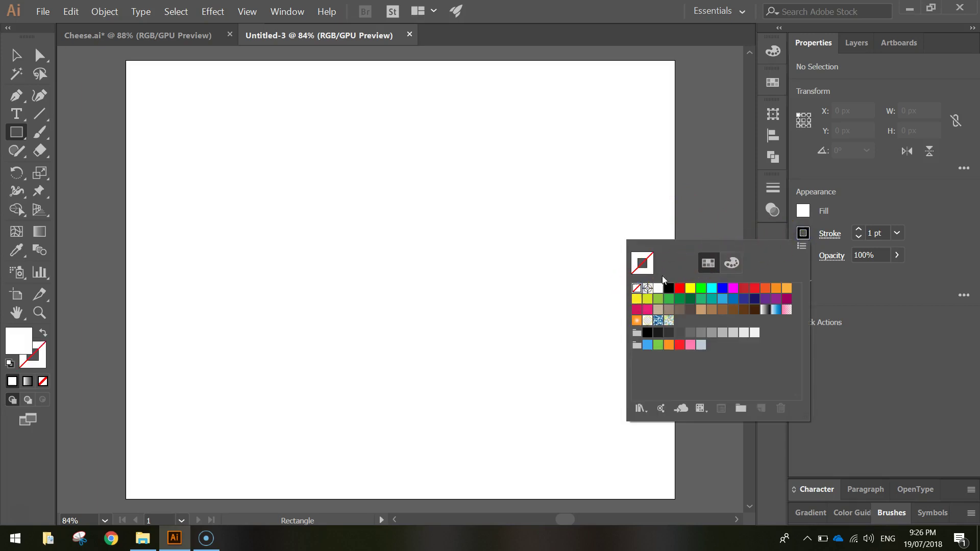
click(847, 218)
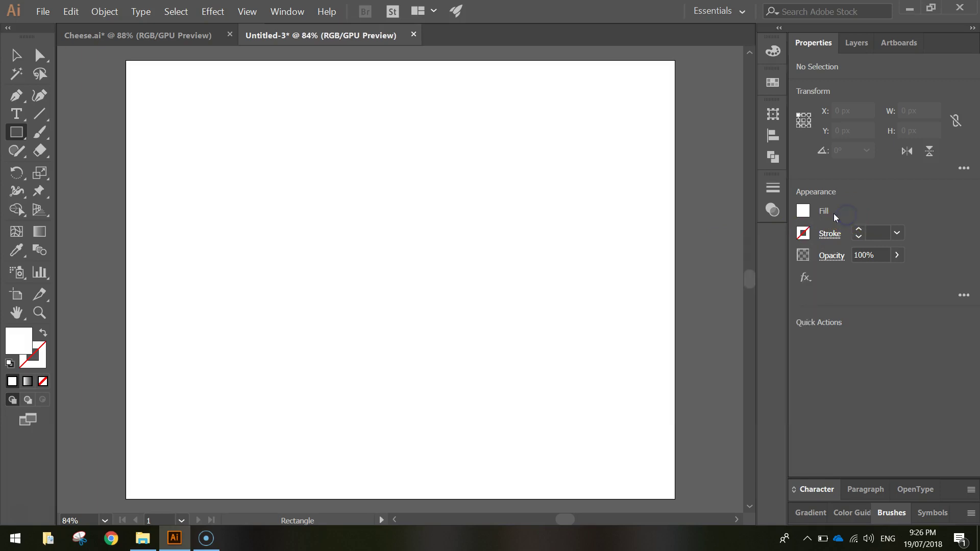
shift+click(802, 211)
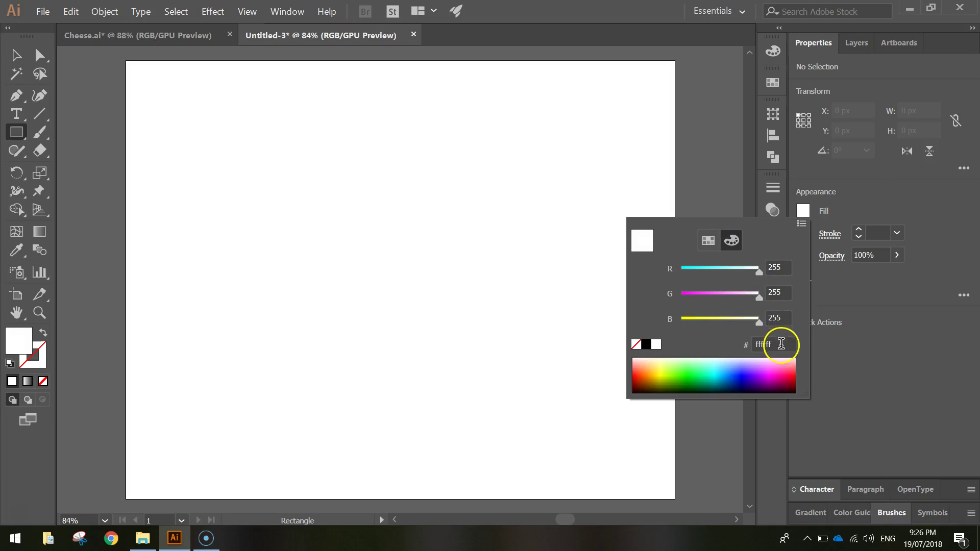
click(781, 343)
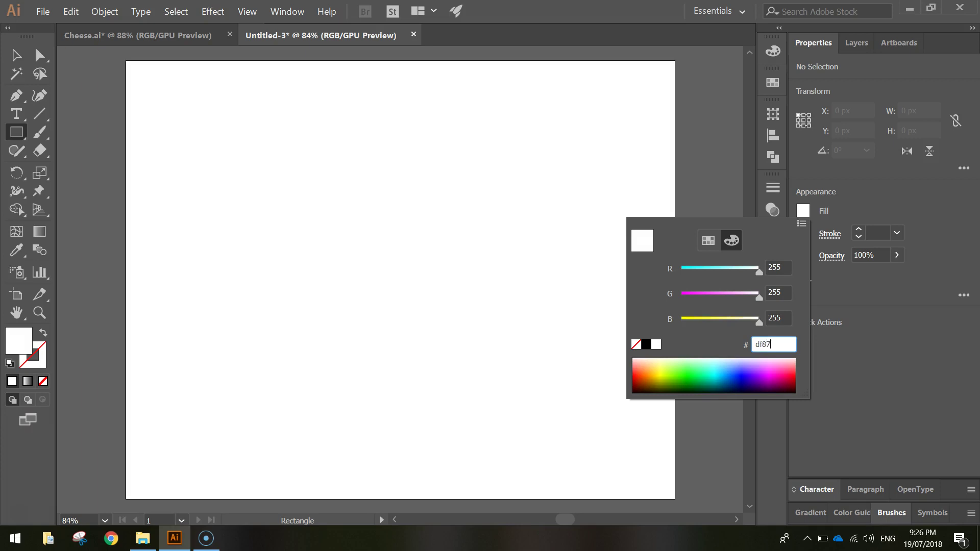
text(df87ff)
key(Return)
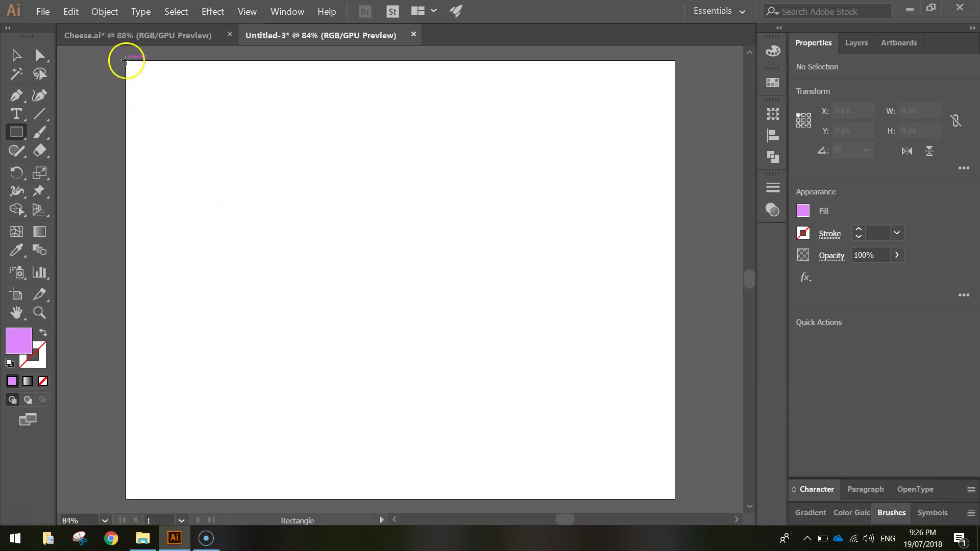
drag(126, 61, 675, 499)
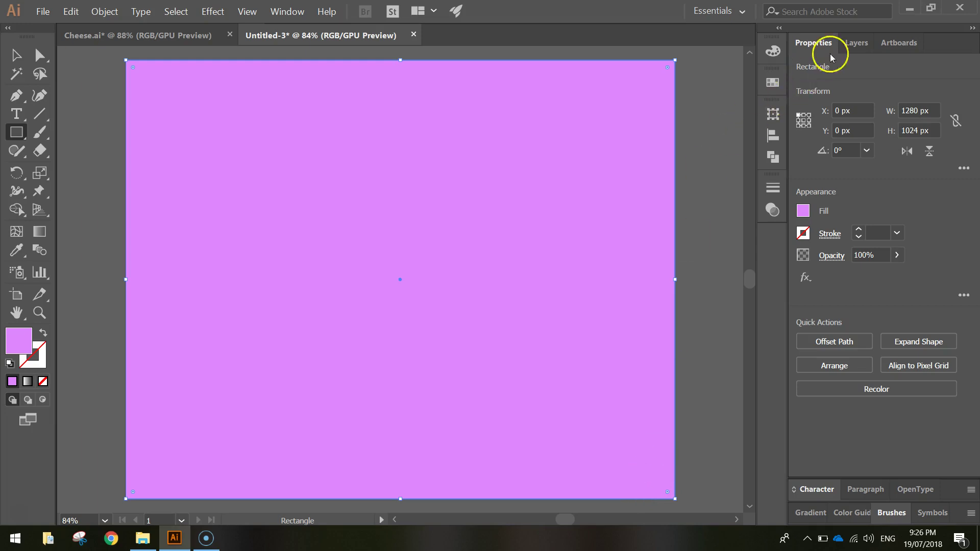
Lock the <Rectangle> background entry under Layer 1 in the Layers panel.
click(857, 44)
click(837, 66)
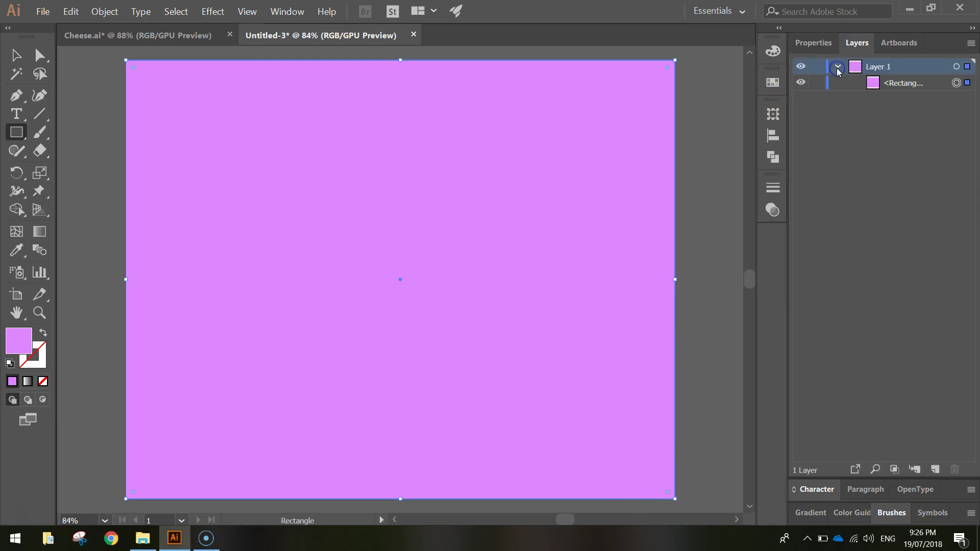
click(898, 83)
click(838, 87)
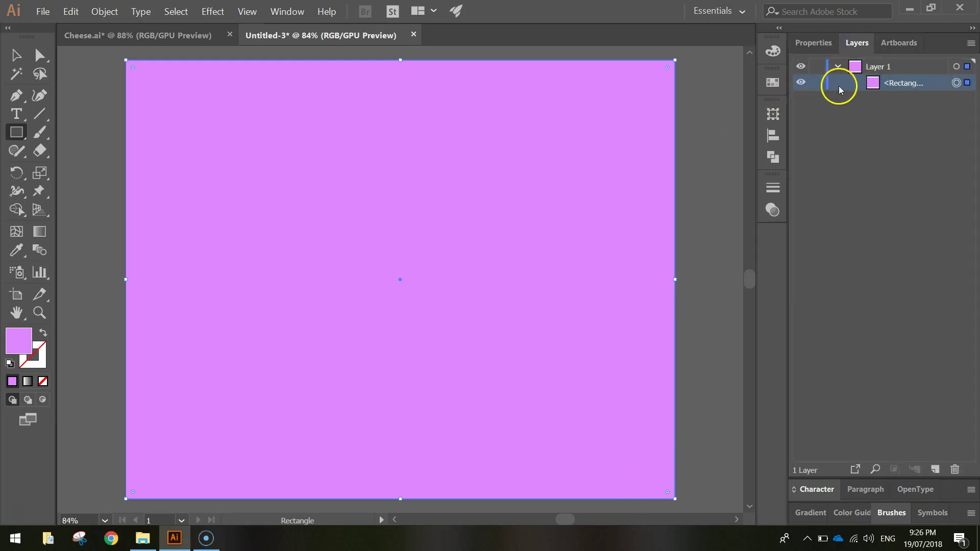
click(816, 83)
click(817, 84)
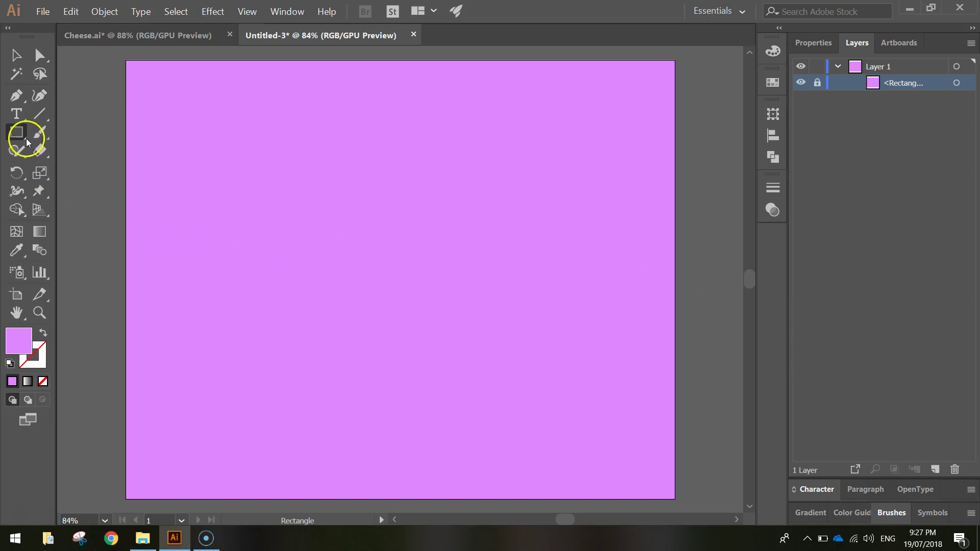
Choose the Polygon tool and set the fill colour to light yellow #ffe688.
drag(26, 139, 84, 189)
click(83, 189)
click(486, 249)
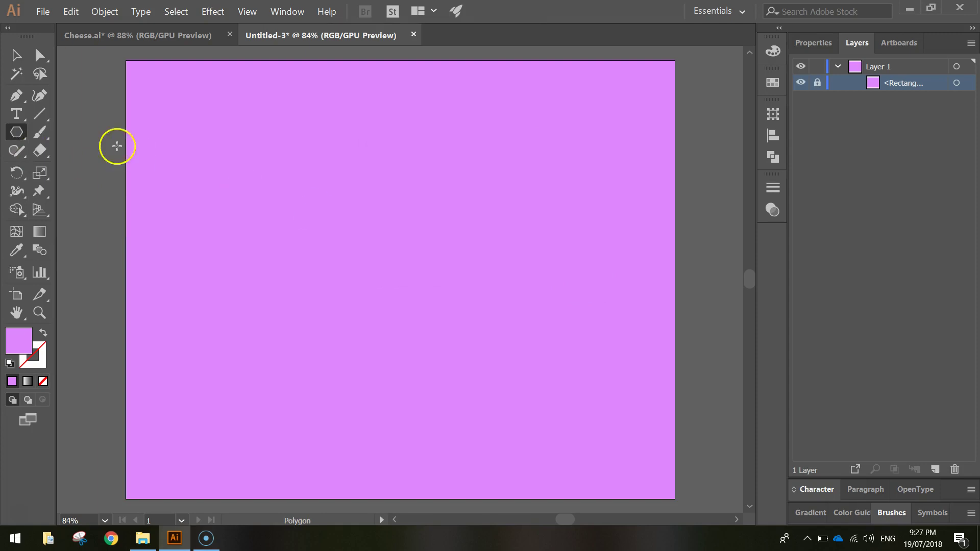
drag(18, 136, 82, 192)
click(814, 42)
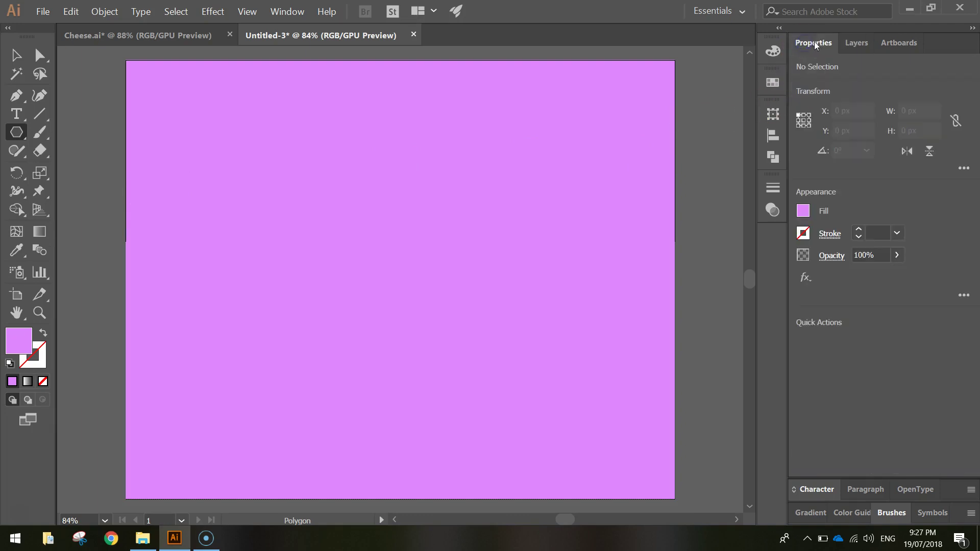
click(805, 210)
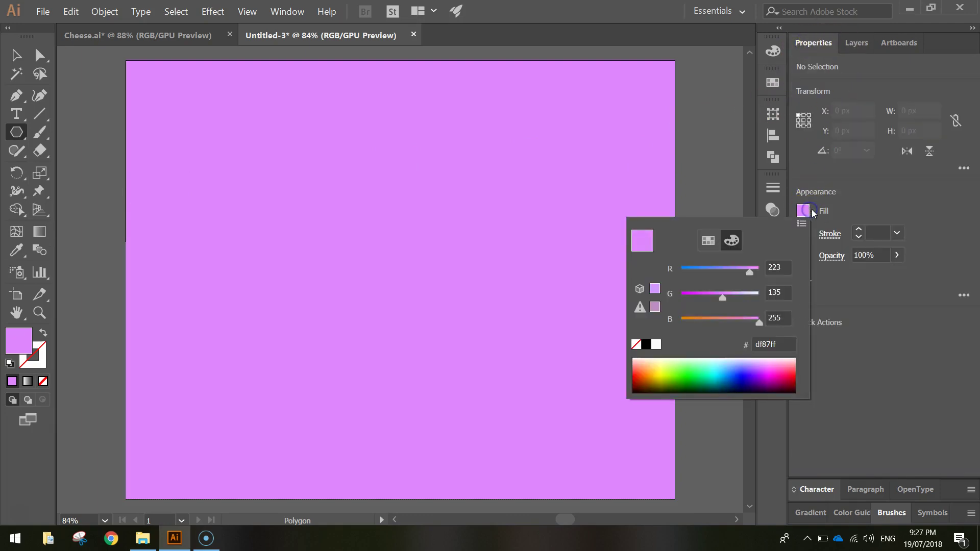
click(790, 344)
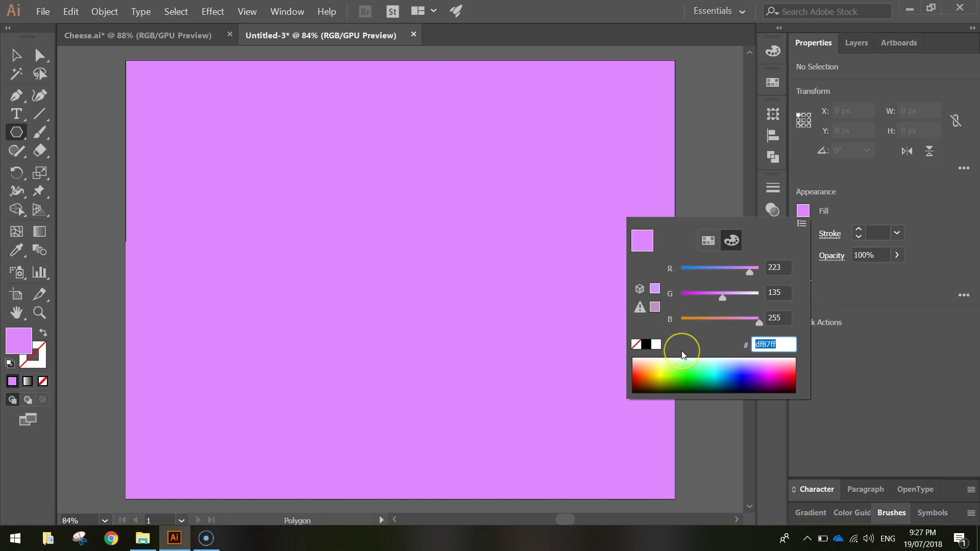
text(ffe688)
key(Return)
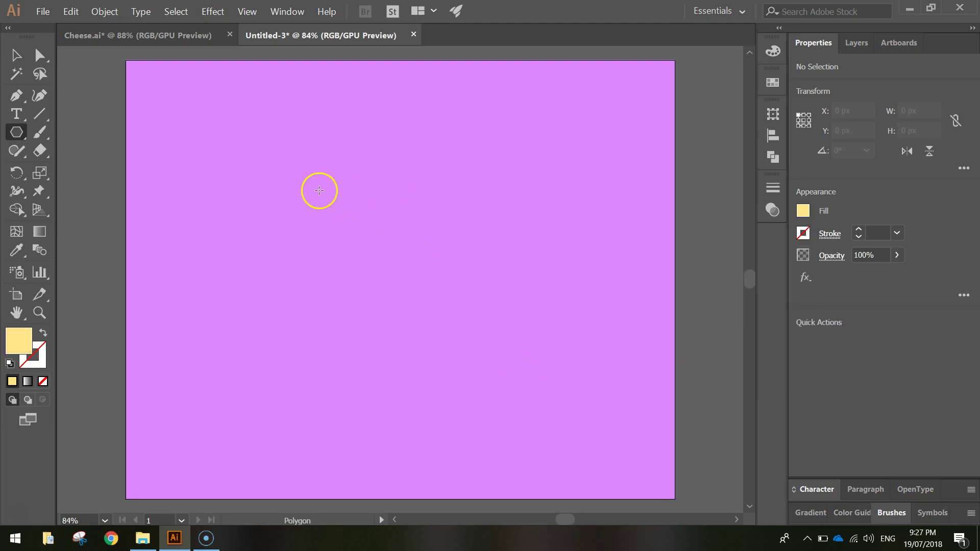
Create a 3-sided polygon on the artboard, giving a yellow triangle.
click(345, 209)
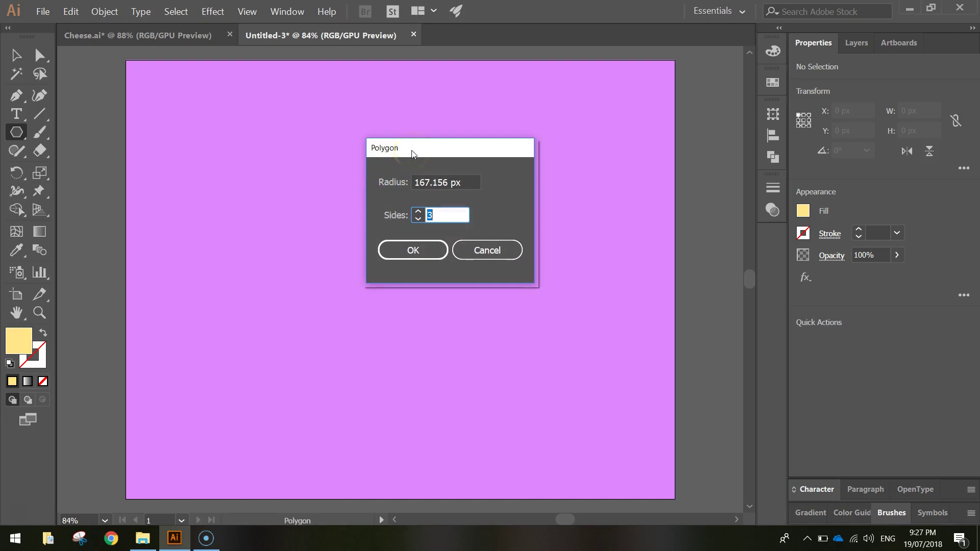
click(459, 182)
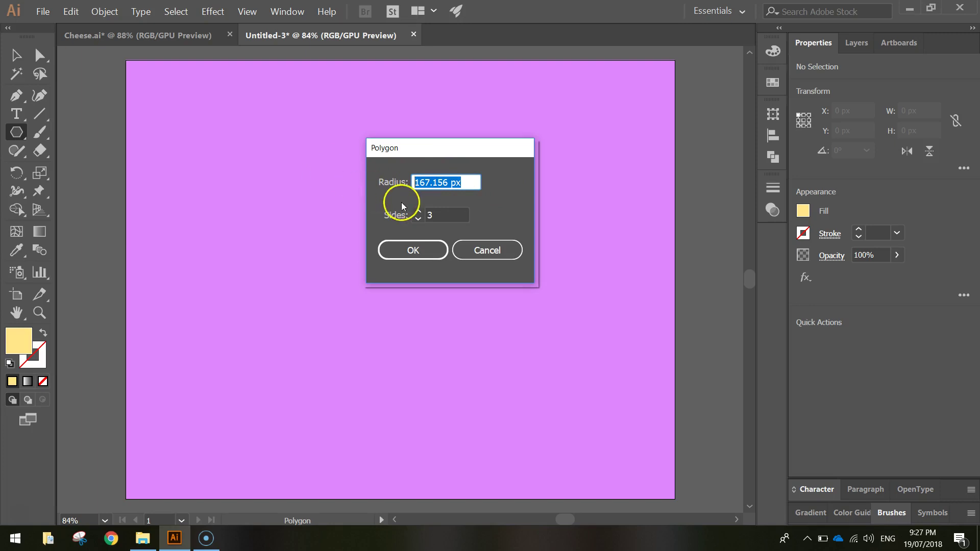
click(430, 215)
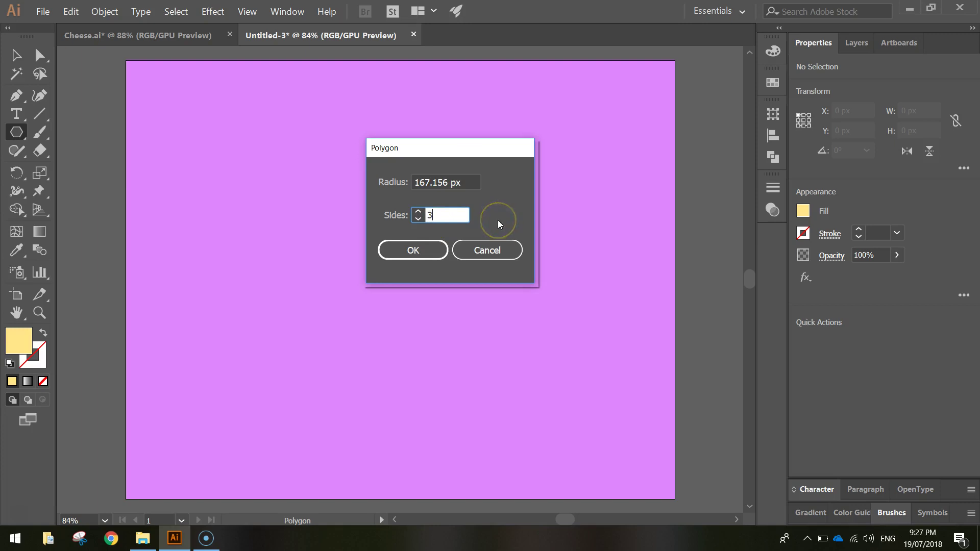
click(419, 250)
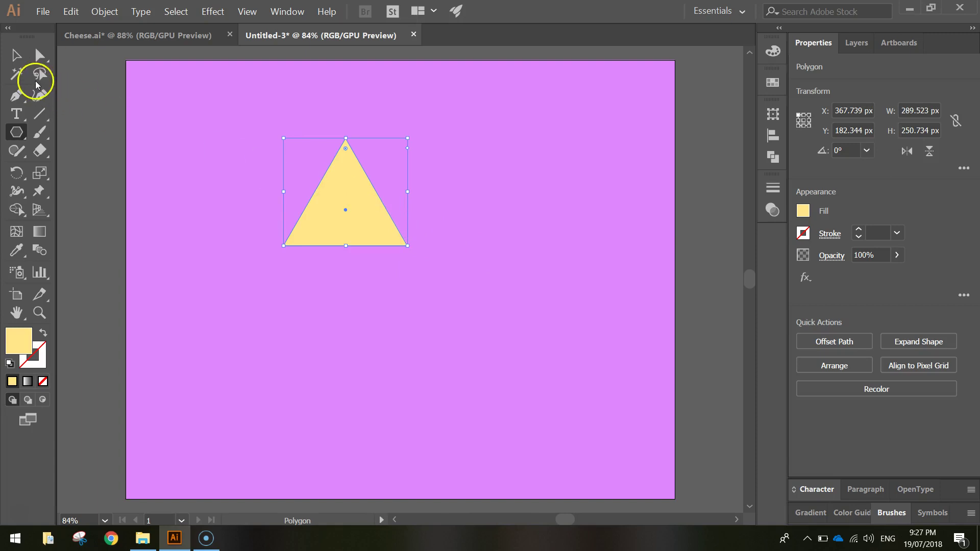
Rotate the triangle to 113.2° and stretch it to about 822.8 x 502 px.
click(14, 56)
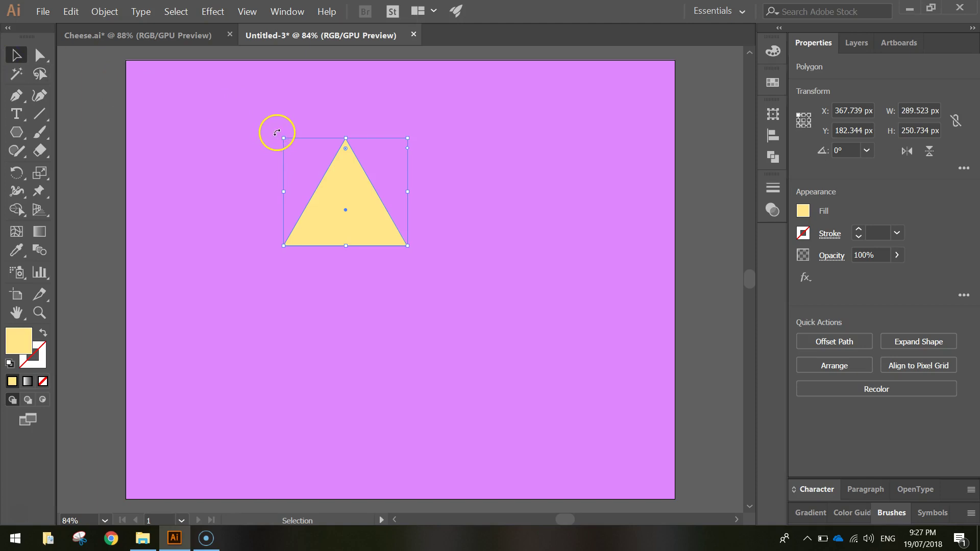
mouse_move(277, 133)
mouse_down()
mouse_move(259, 199)
mouse_move(280, 276)
mouse_move(312, 280)
mouse_up()
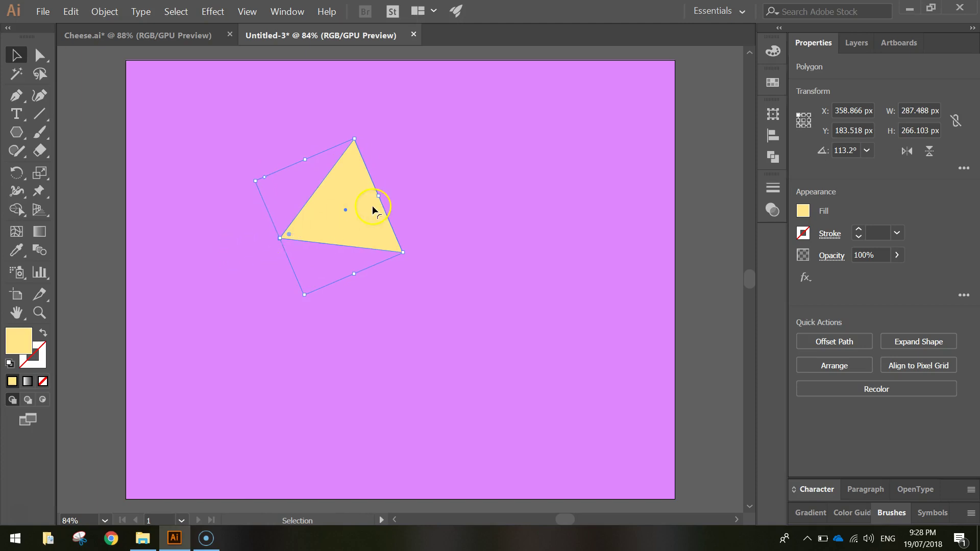
drag(381, 196, 608, 164)
drag(541, 159, 504, 188)
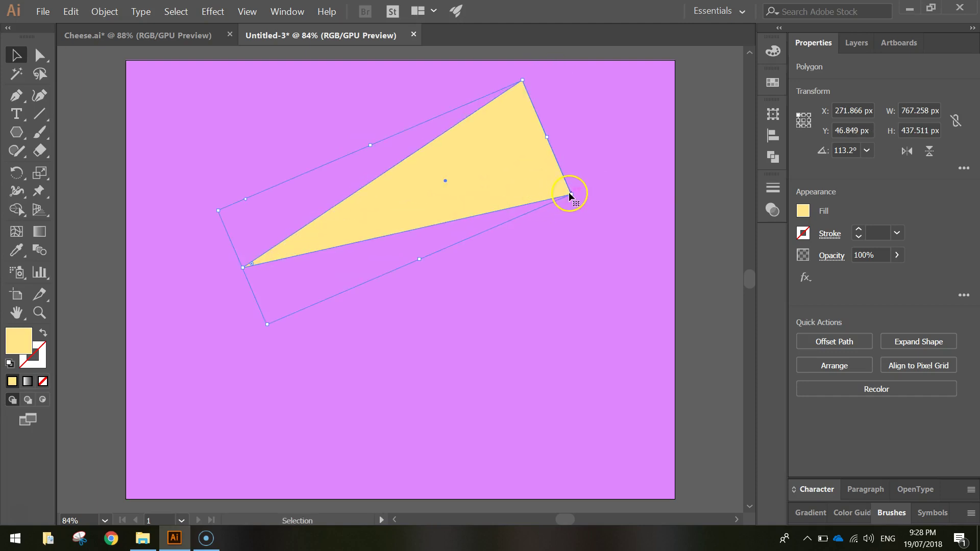
drag(572, 198, 602, 231)
drag(498, 201, 489, 234)
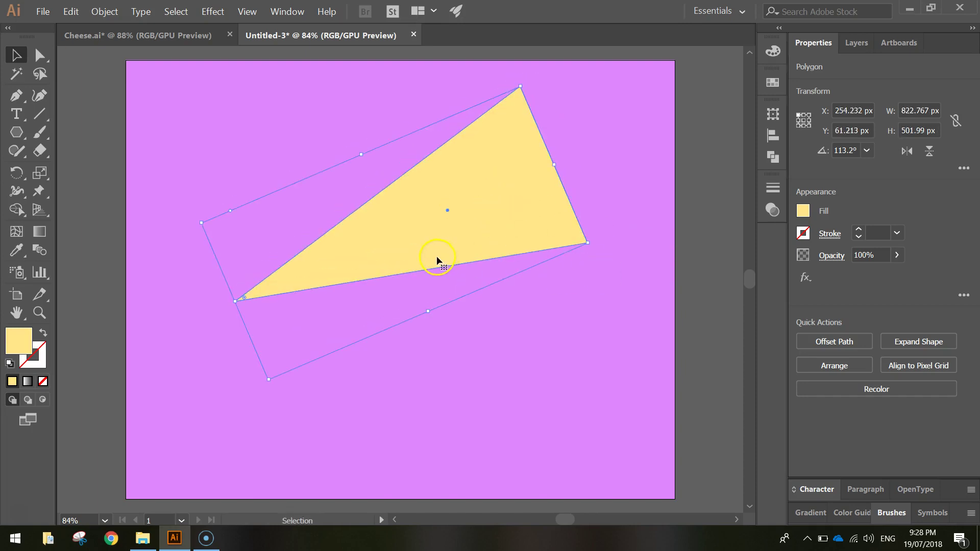
Select only the wedge's top anchor point with the Direct Selection tool.
click(41, 56)
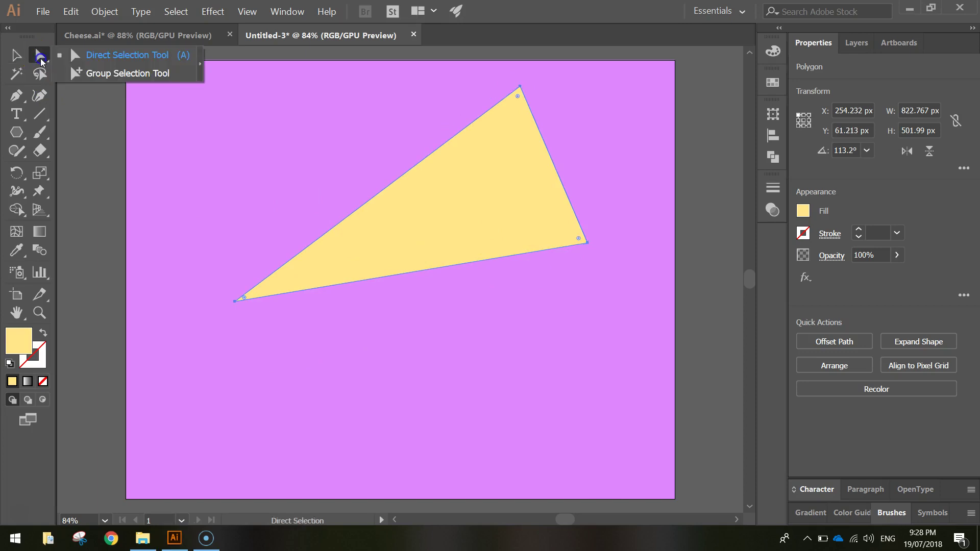
click(122, 55)
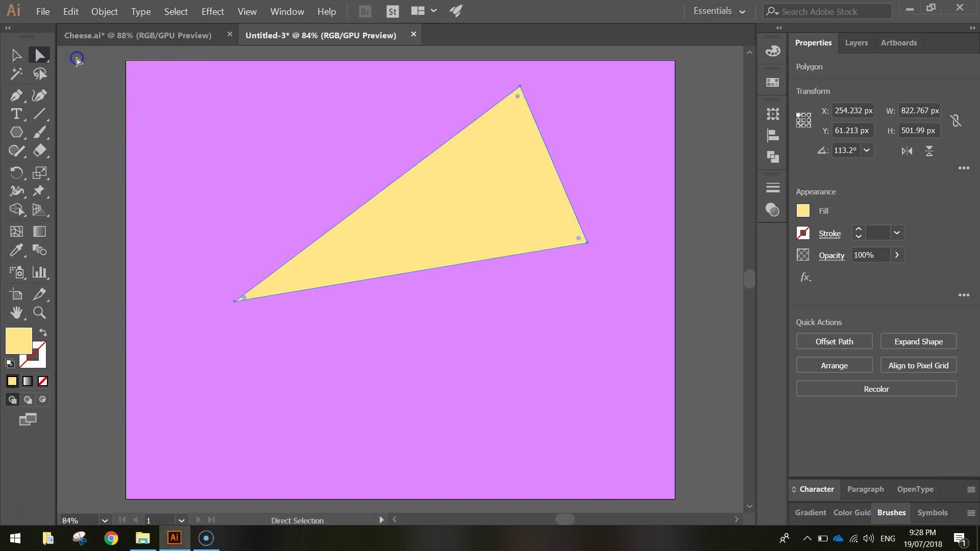
click(423, 101)
drag(498, 76, 543, 109)
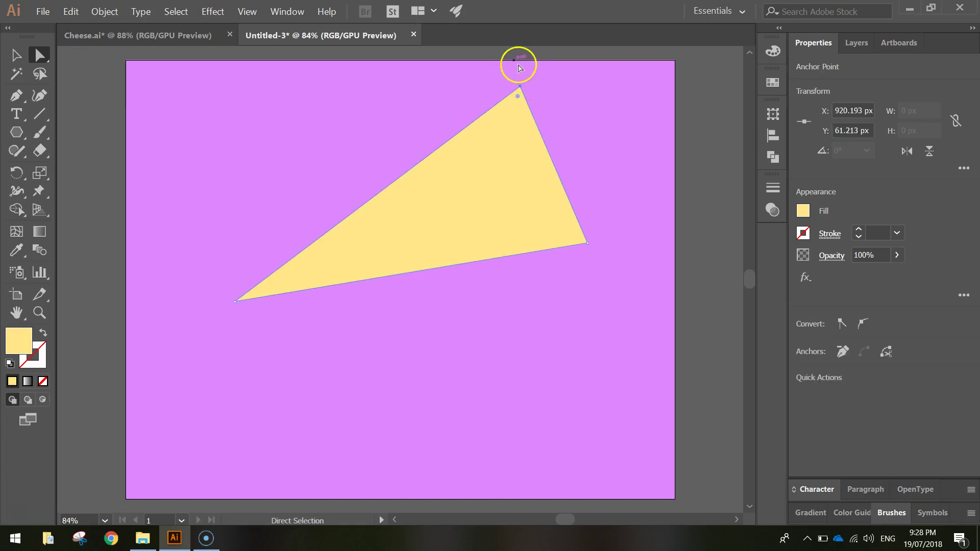
alt+scroll(511, 63, up, 1)
scroll(511, 64, up, 1)
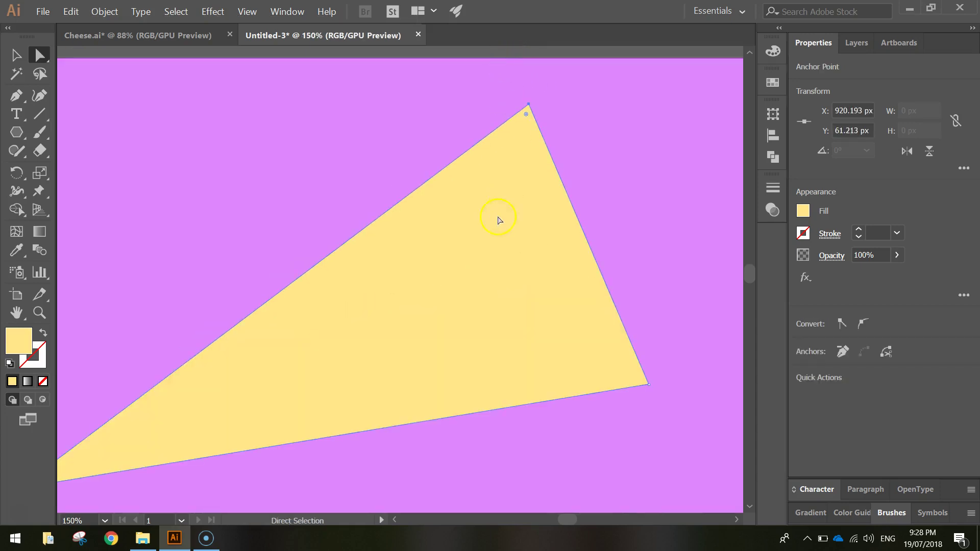
drag(498, 219, 539, 235)
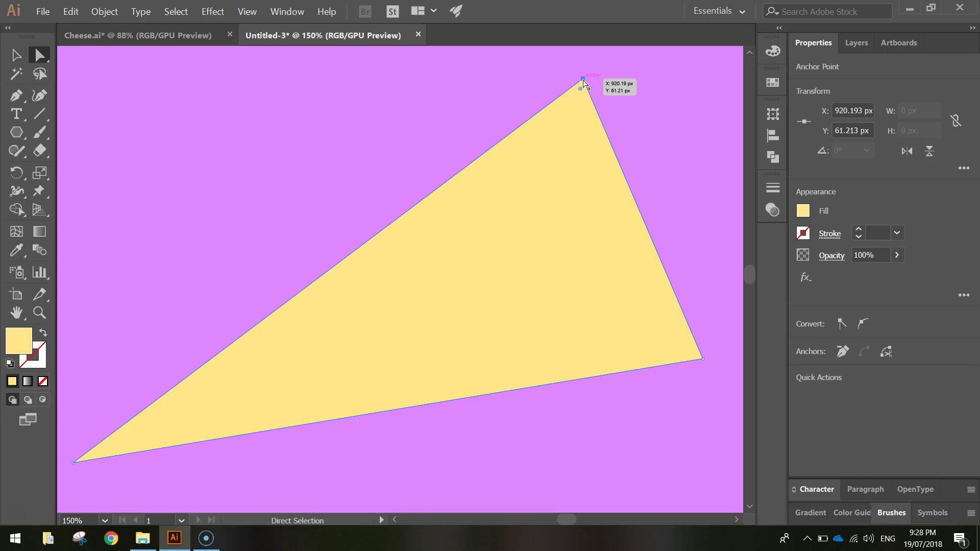
Drag the top corner down and left, then zoom out to see the whole wedge.
drag(584, 80, 554, 204)
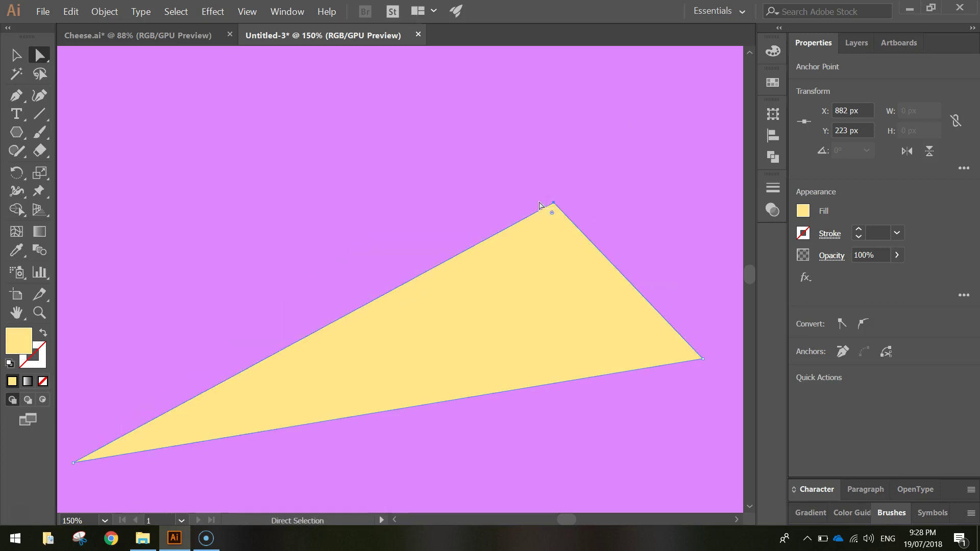
scroll(476, 298, down, 5)
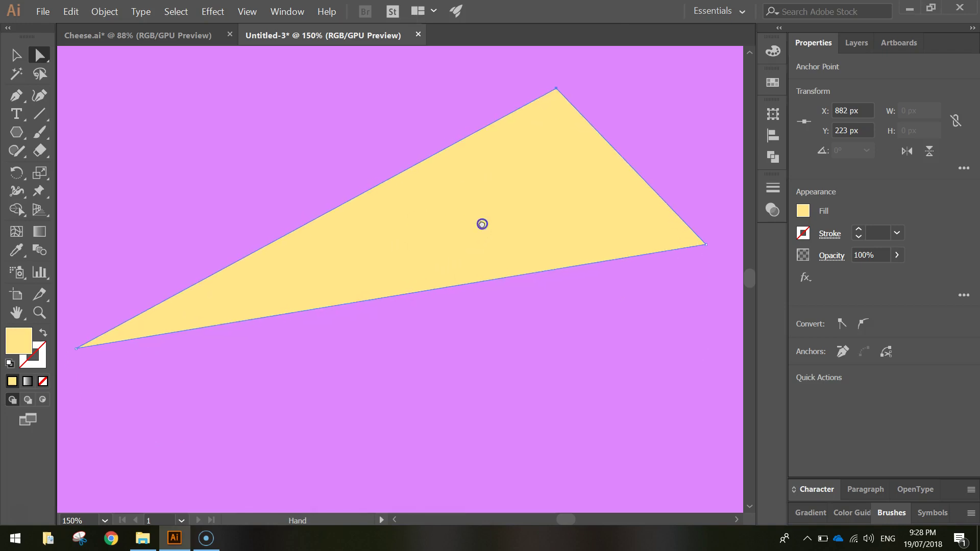
drag(556, 98, 542, 107)
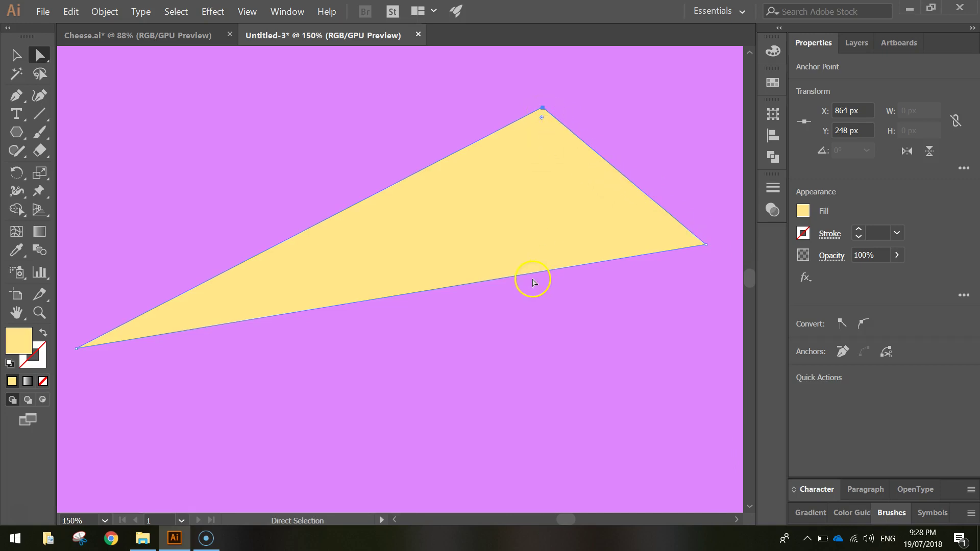
drag(491, 341, 476, 304)
key(ctrl+minus)
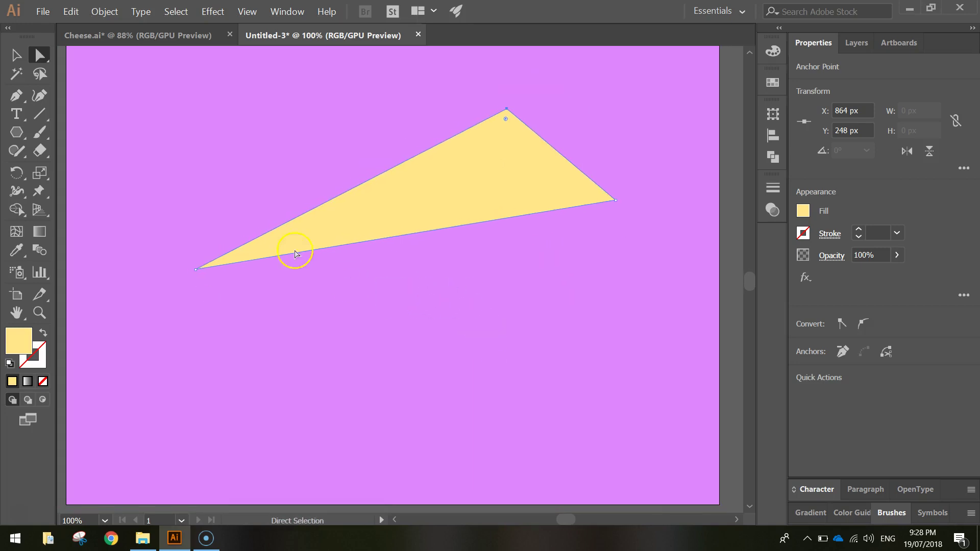
Pick the Rectangle tool and set the fill colour to #ffd76a.
click(17, 132)
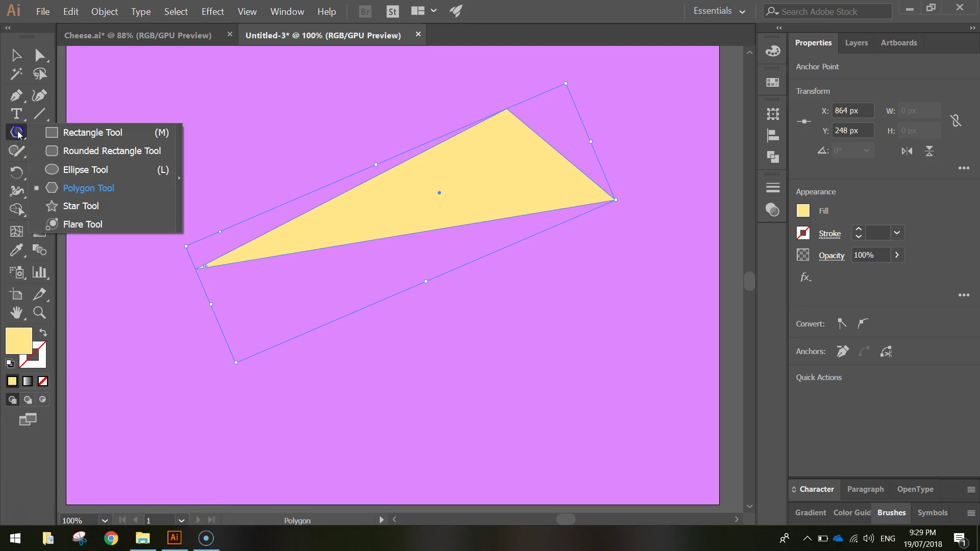
click(95, 134)
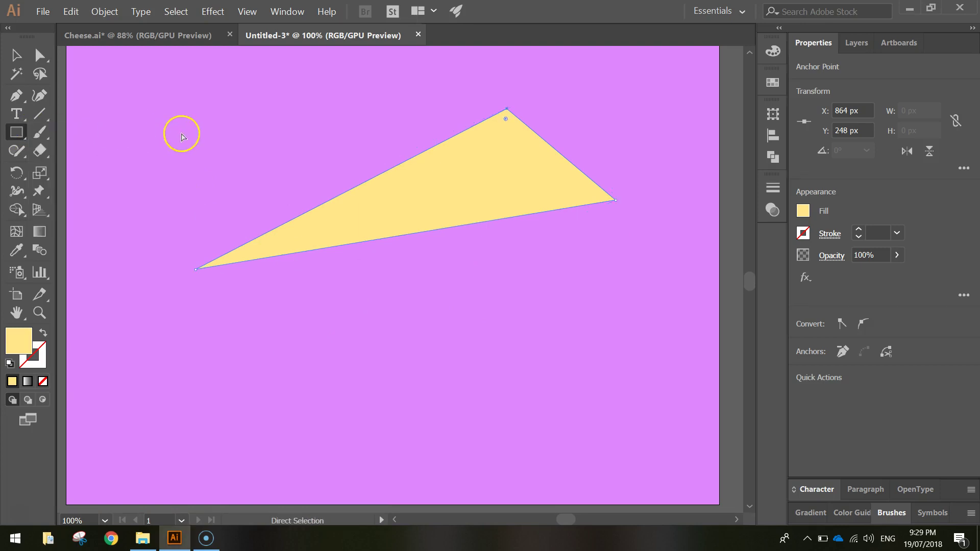
ctrl+click(215, 136)
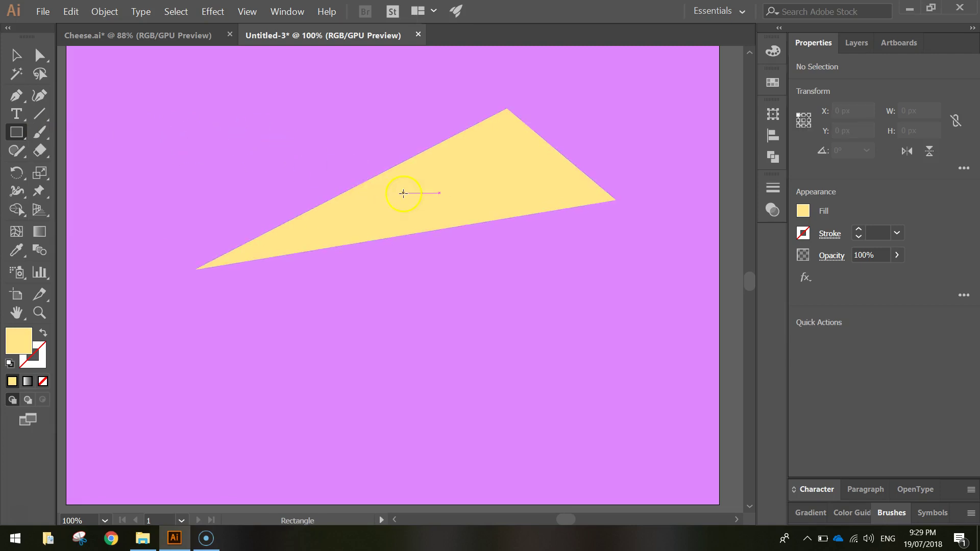
click(802, 211)
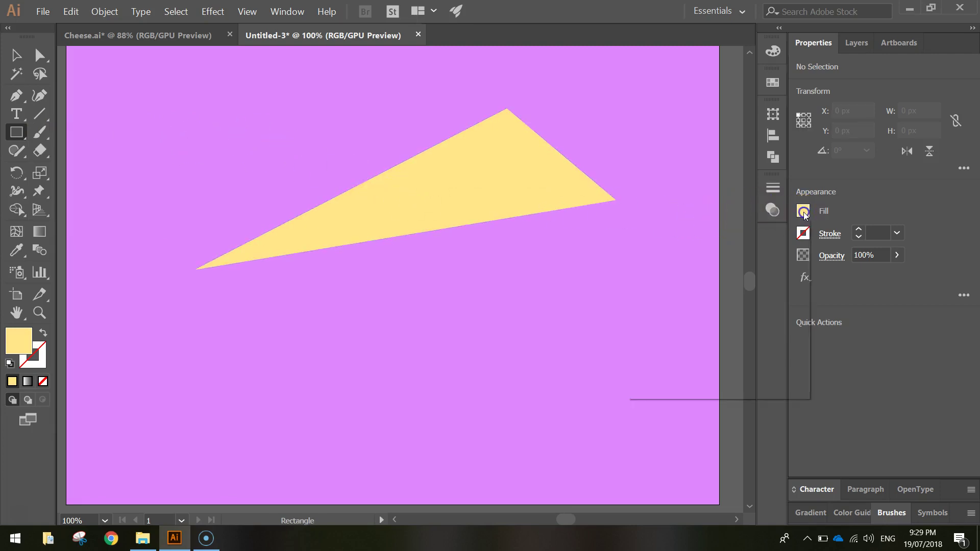
click(785, 343)
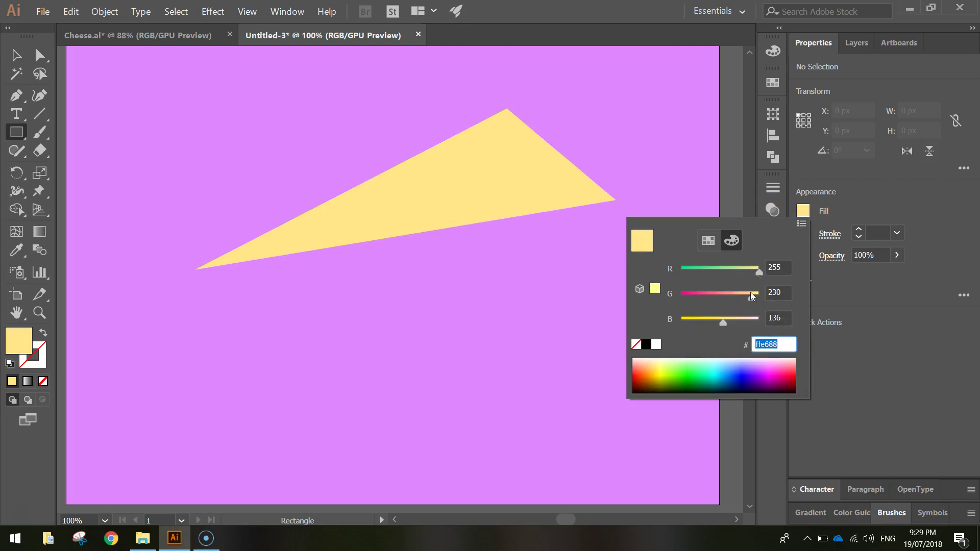
text(ffd76a)
key(Return)
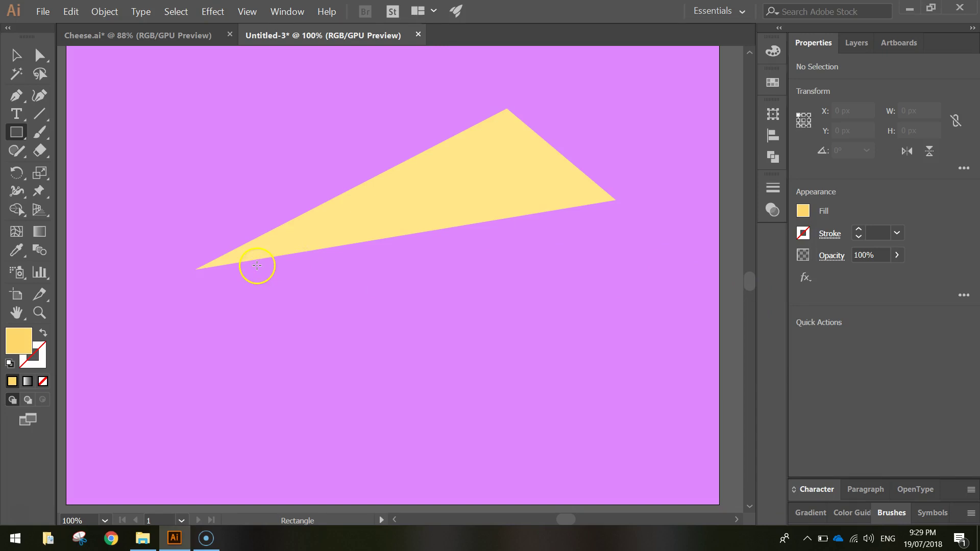
Draw an 872 x 262 px rectangle down-right from the wedge's left tip.
key(alt)
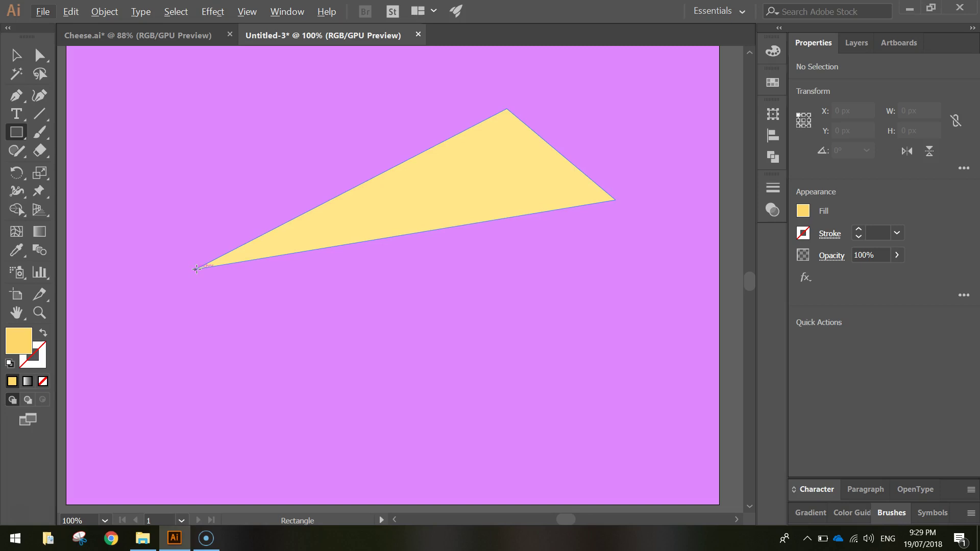
drag(197, 269, 639, 401)
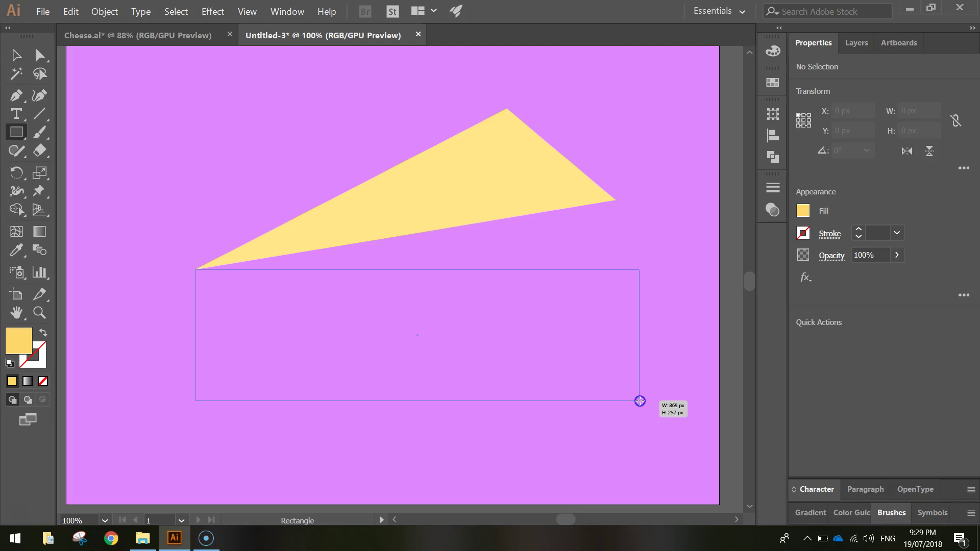
drag(639, 401, 640, 403)
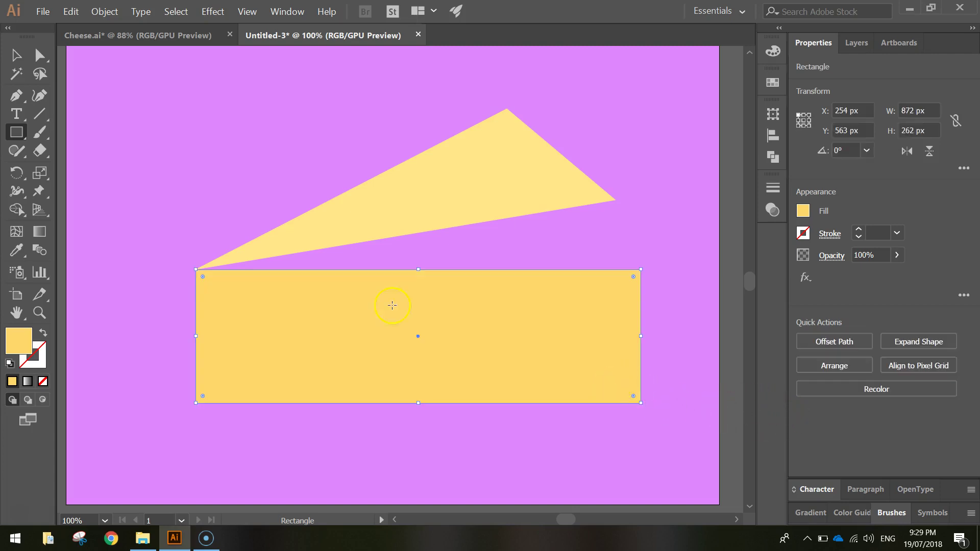
Drag the rectangle's top-right anchor onto the triangle's right tip, forming an 823 x 398 px face.
click(37, 59)
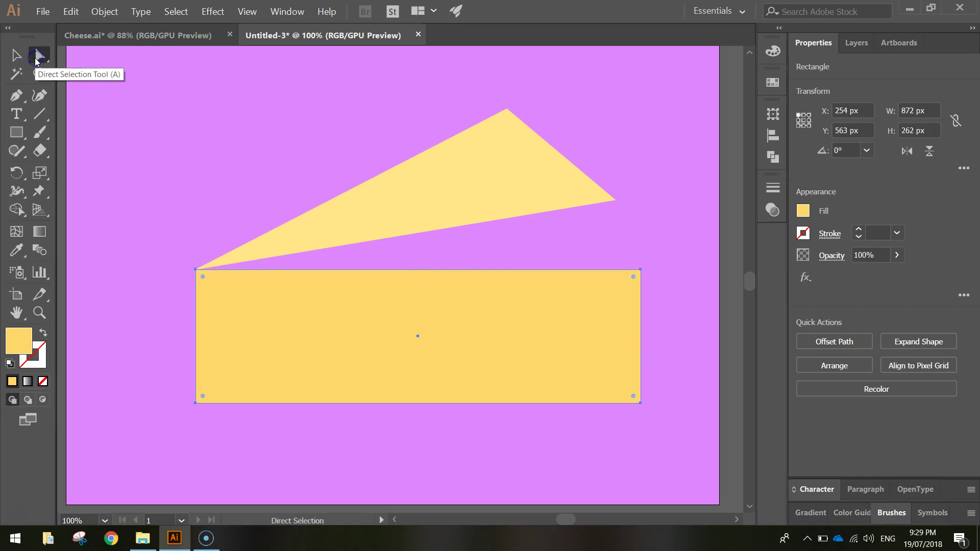
click(640, 270)
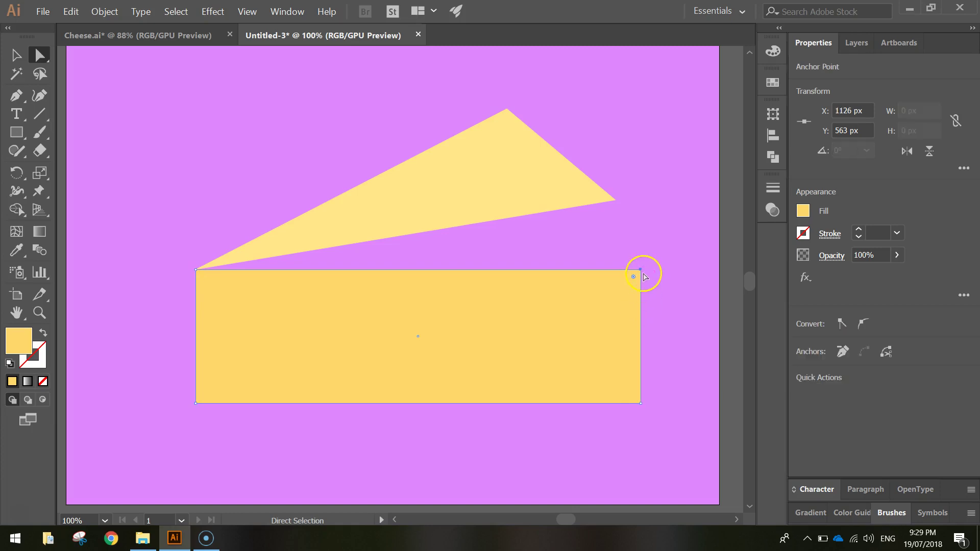
drag(641, 270, 640, 250)
key(ctrl+z)
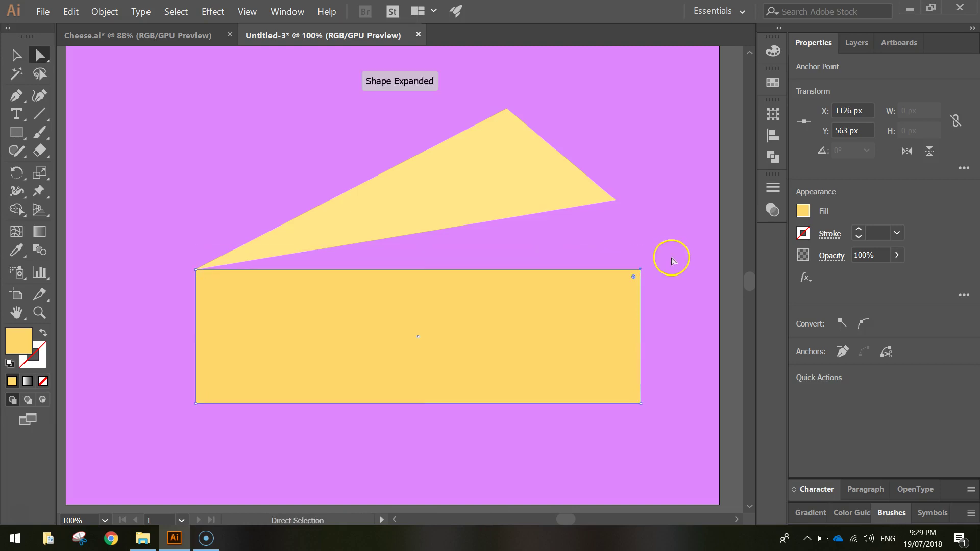
drag(656, 253, 630, 424)
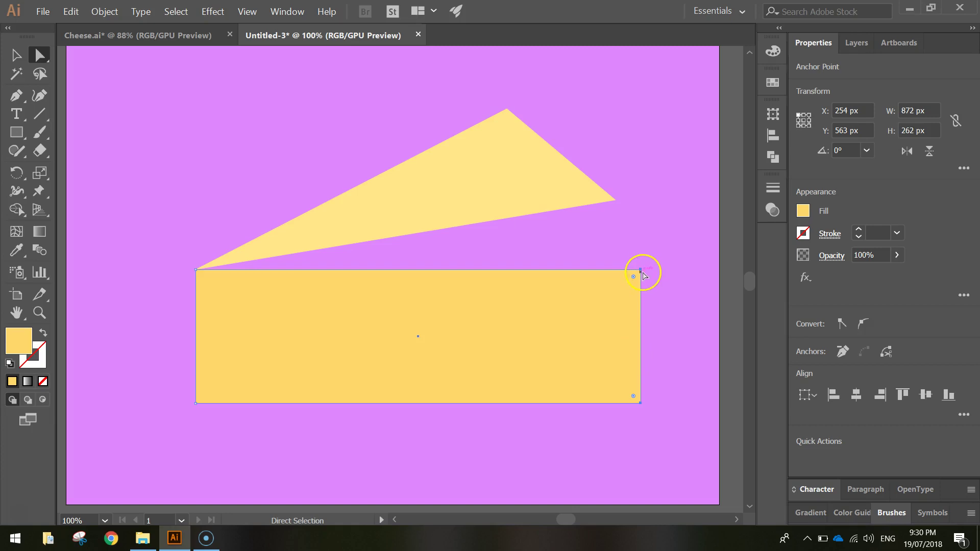
drag(641, 270, 615, 200)
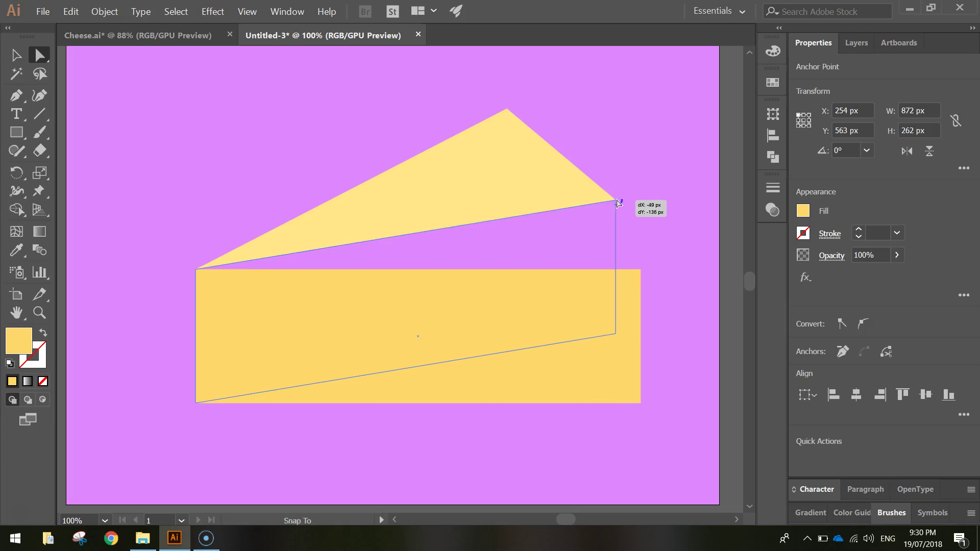
drag(616, 202, 616, 200)
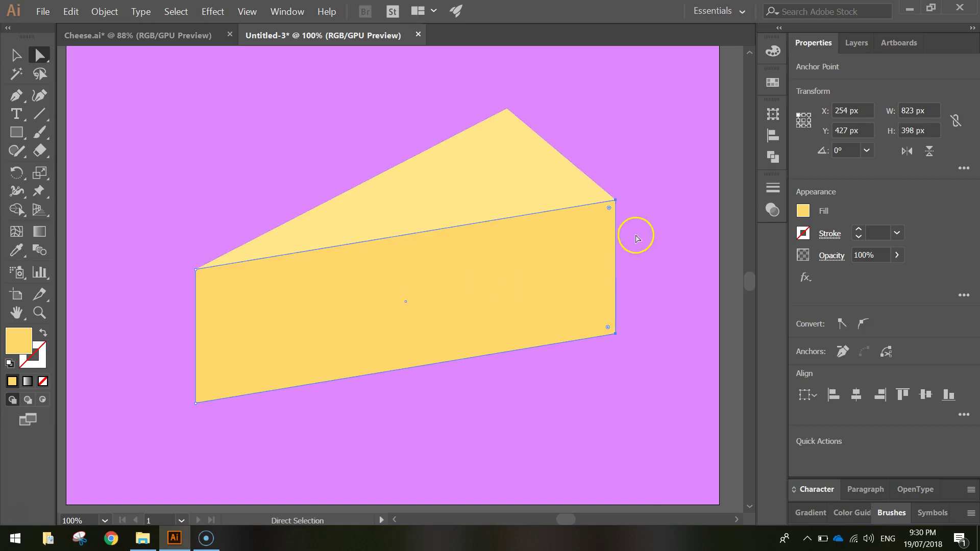
Move the triangle's right corner anchor exactly onto the front face's corner.
scroll(616, 193, up, 4)
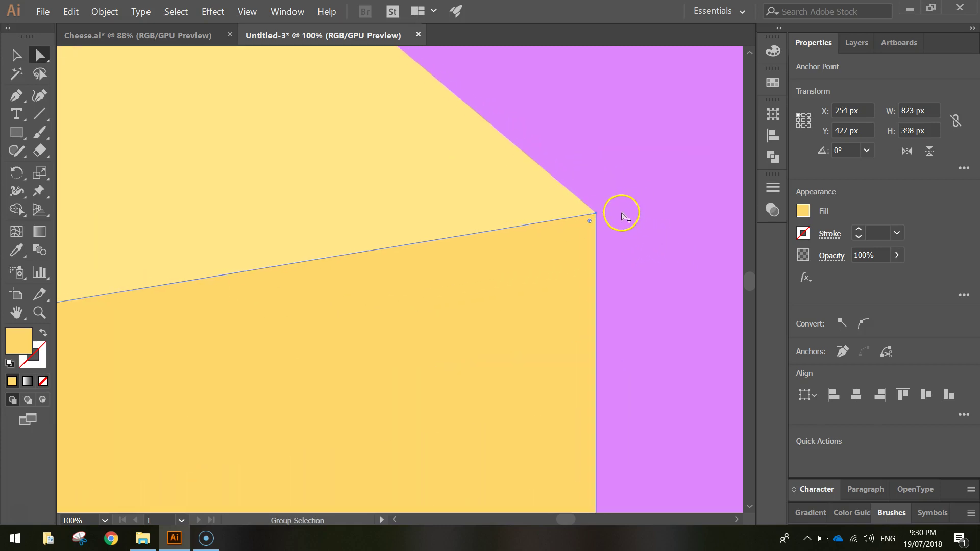
scroll(573, 213, left, 2)
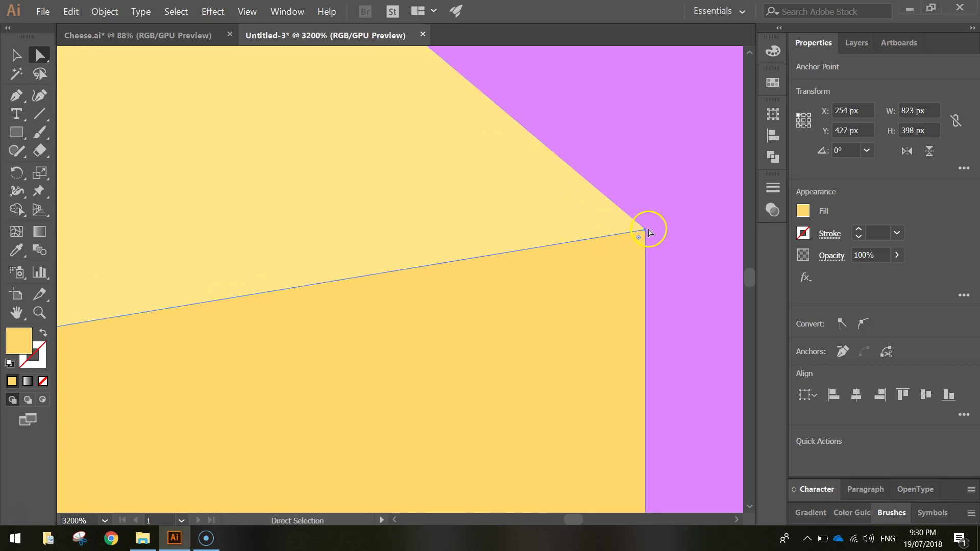
click(613, 224)
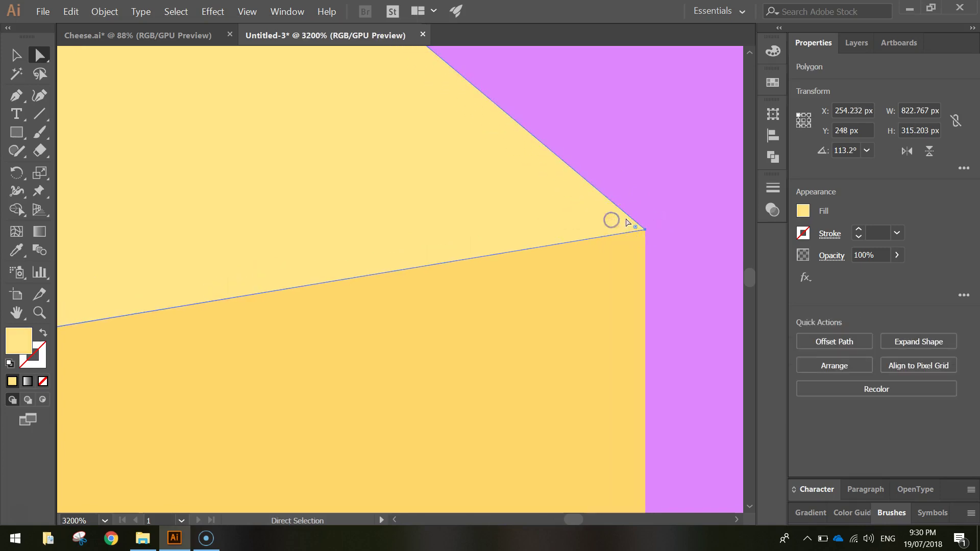
drag(644, 229, 623, 213)
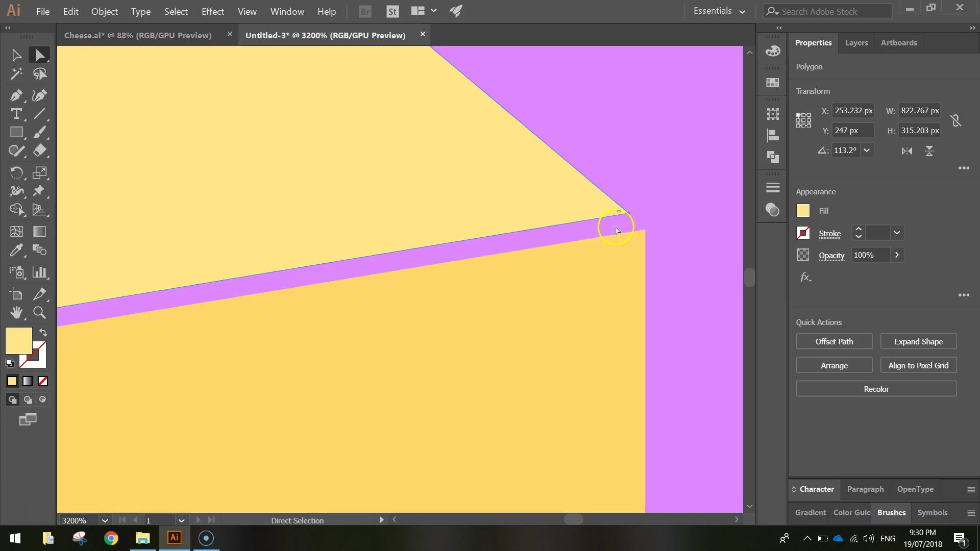
click(628, 213)
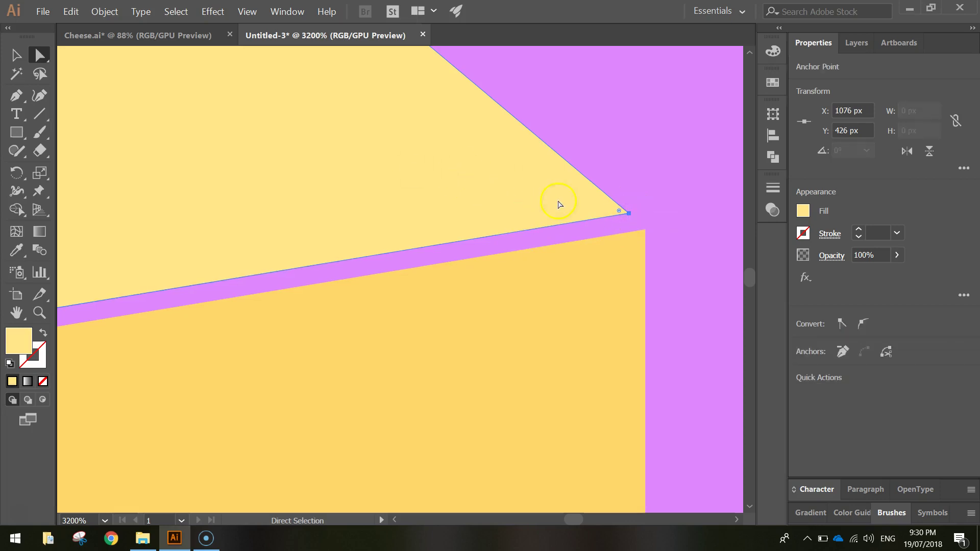
drag(629, 212, 644, 229)
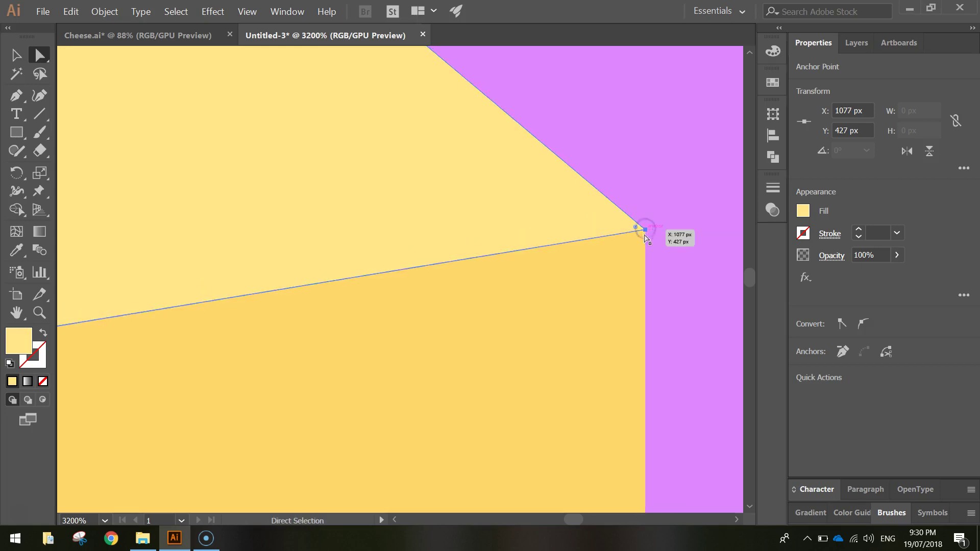
click(685, 276)
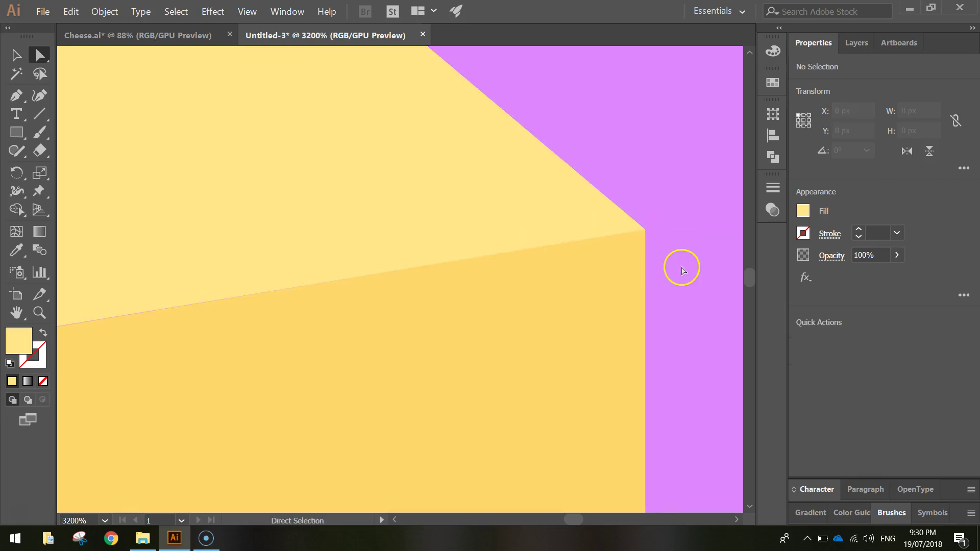
Fit the artboard in view and pick the Ellipse tool with a red fill from the swatches.
key(ctrl+0)
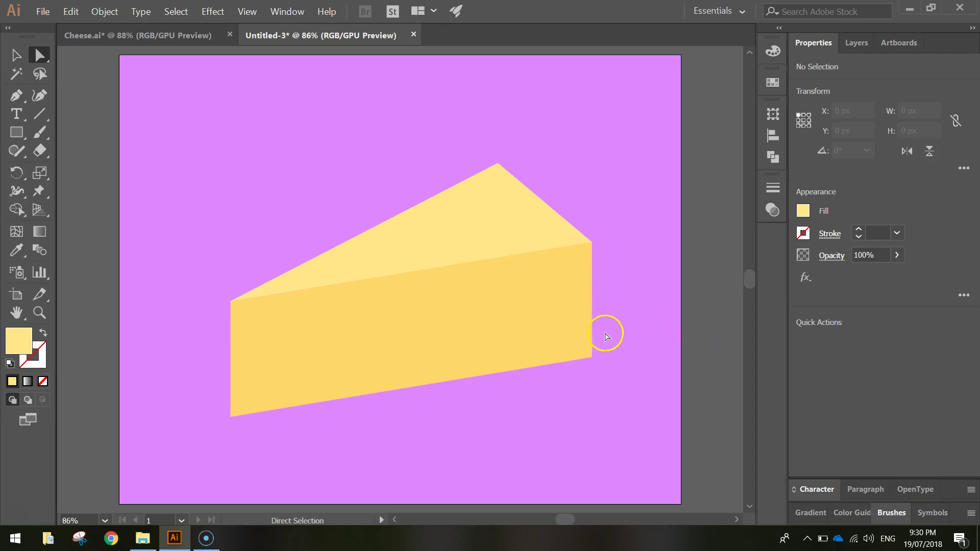
click(16, 139)
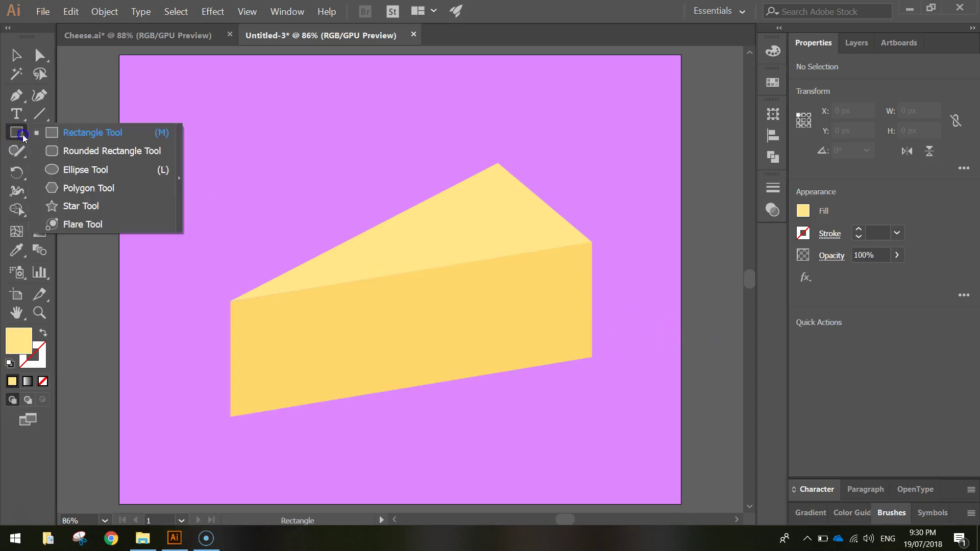
click(70, 170)
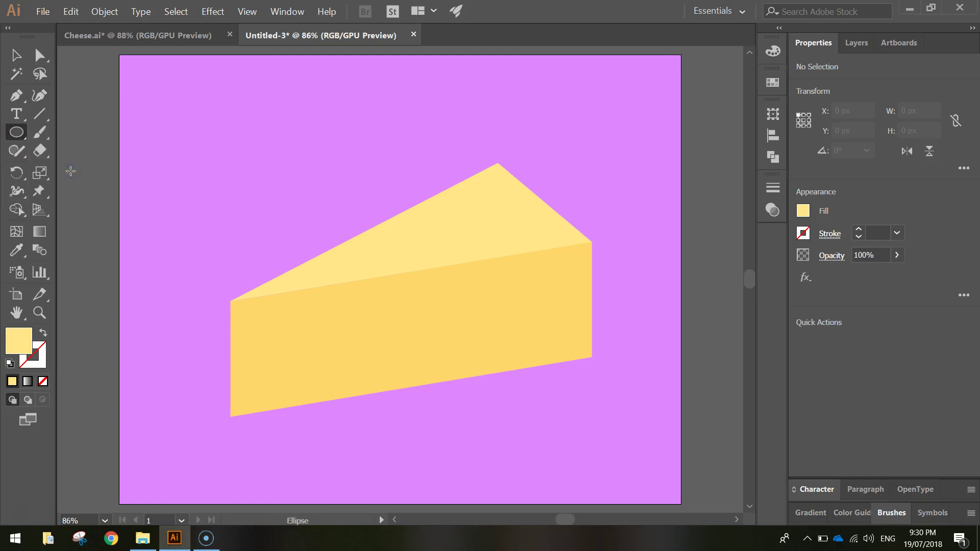
click(808, 214)
click(714, 243)
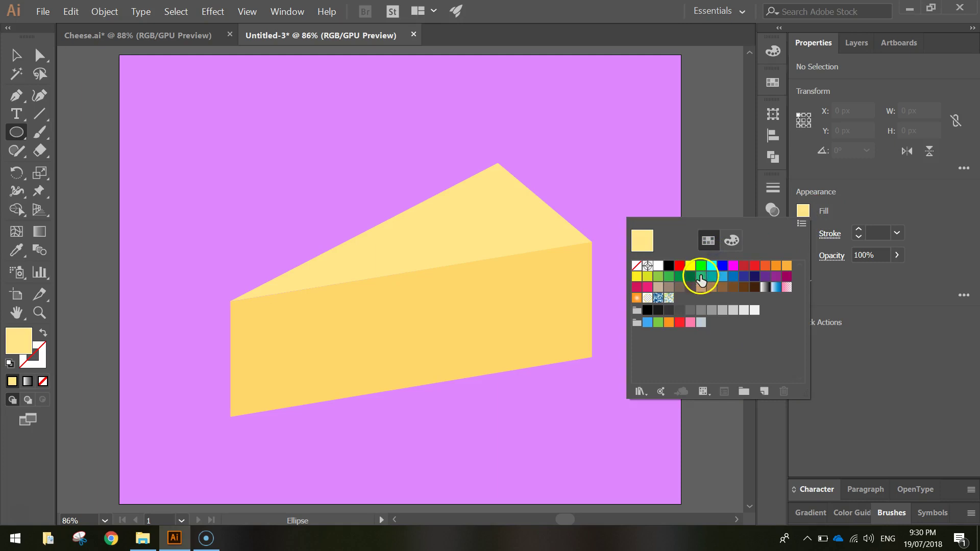
click(677, 265)
click(827, 211)
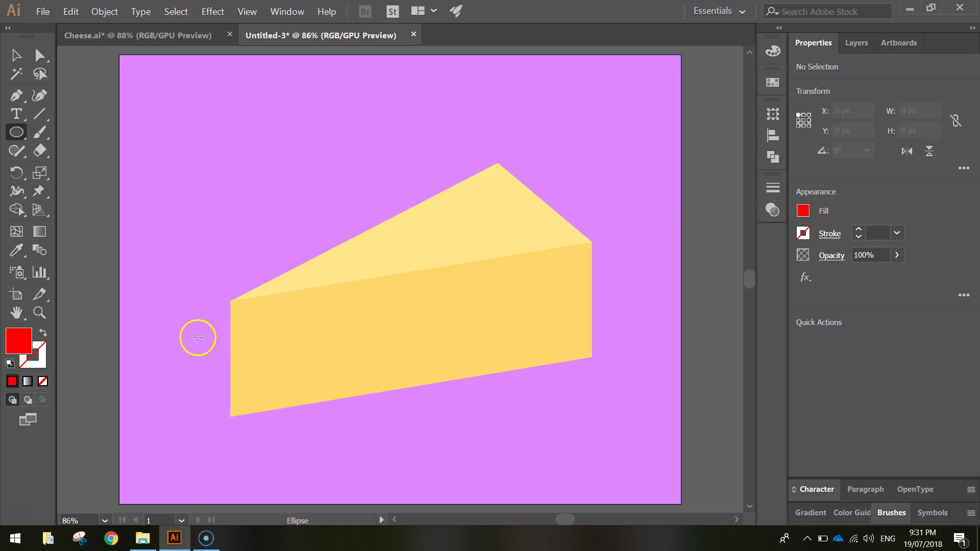
Draw red circles over the cheese's lower-left, top and right edges, nudging the small one right.
drag(198, 337, 252, 387)
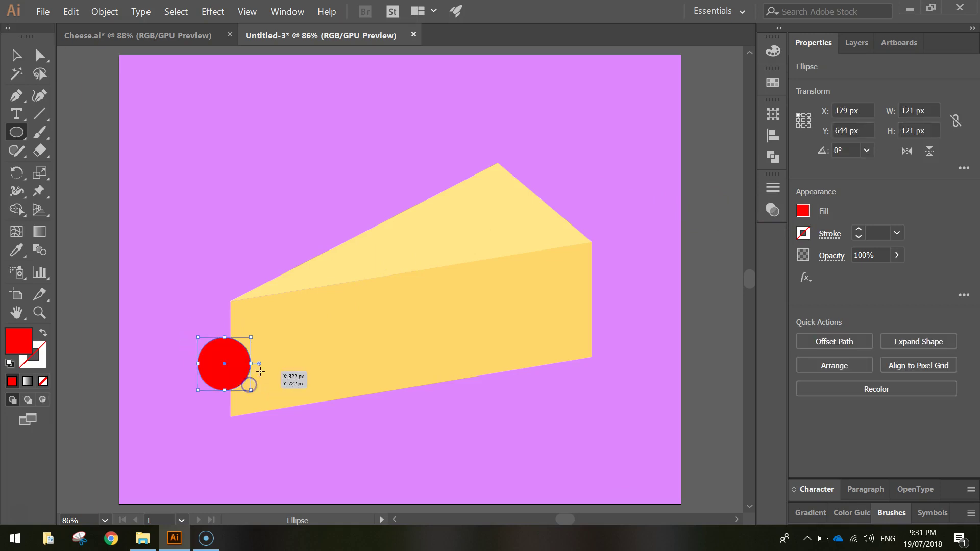
drag(372, 192, 406, 246)
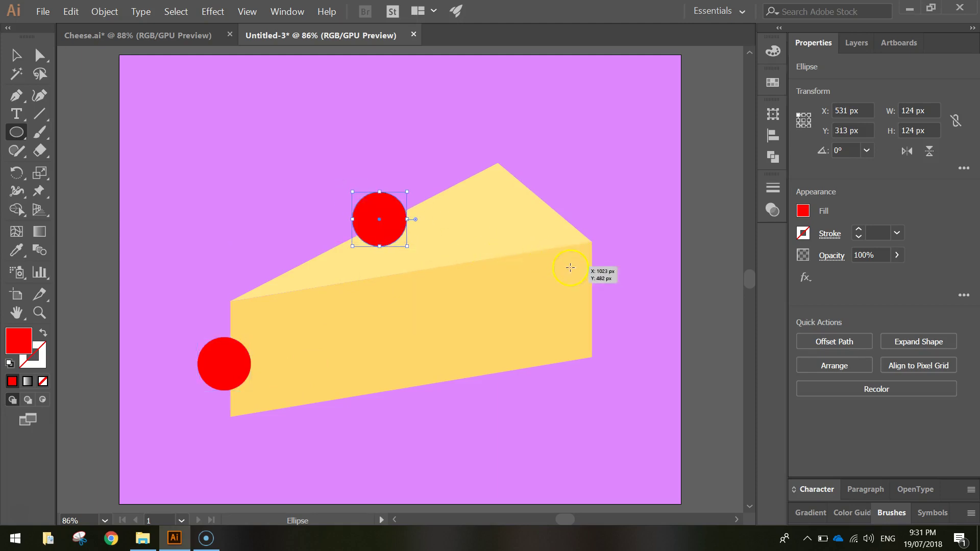
drag(574, 279, 593, 308)
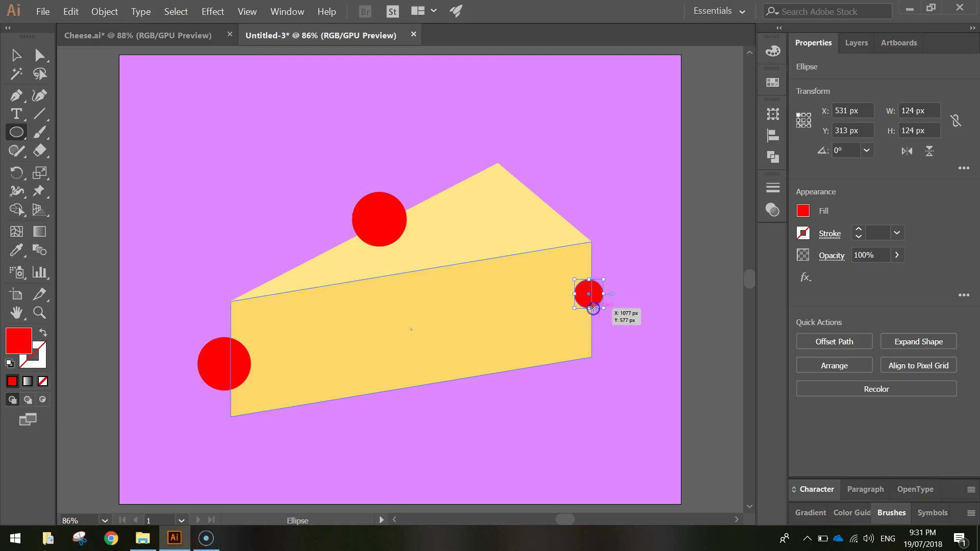
click(22, 57)
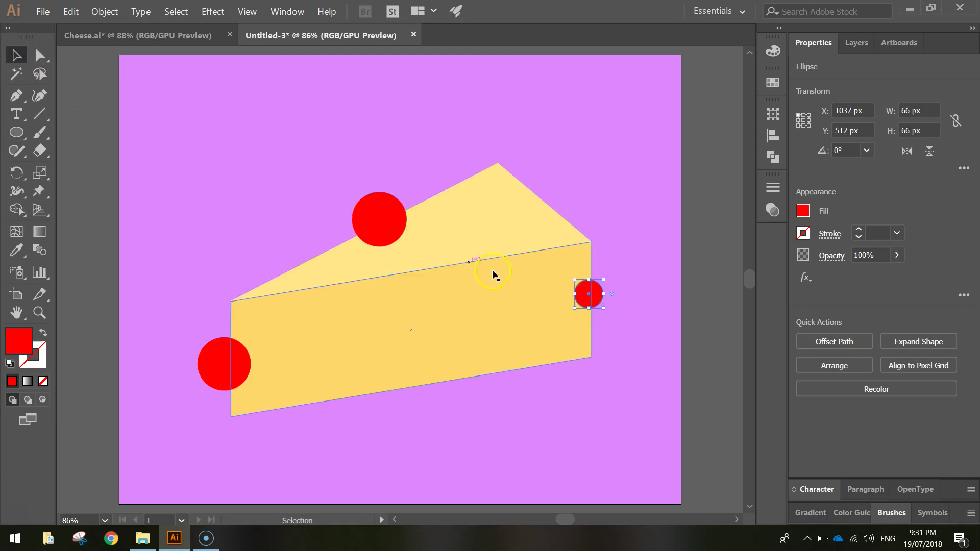
drag(597, 298, 601, 300)
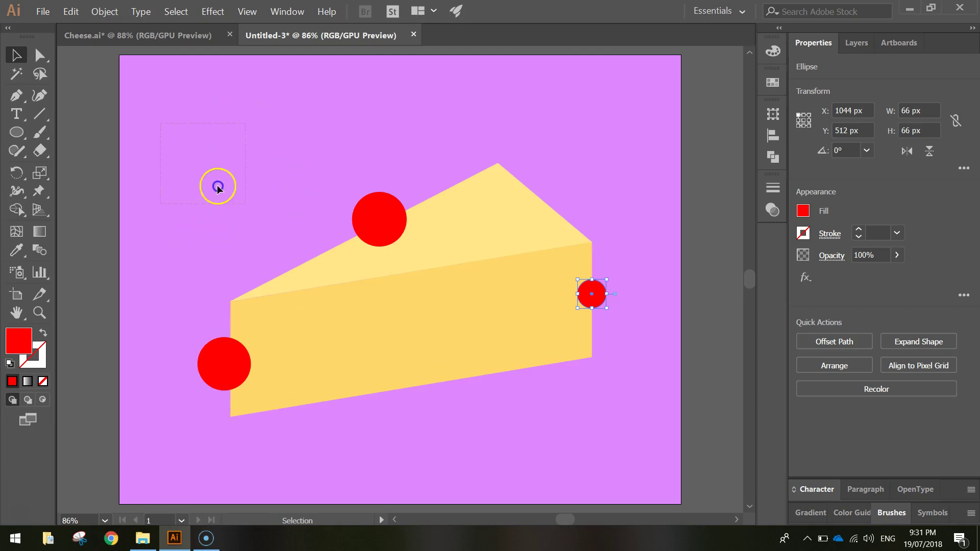
Delete the lower-left, top and right red circle regions with Shape Builder to notch the cheese.
key(ctrl+a)
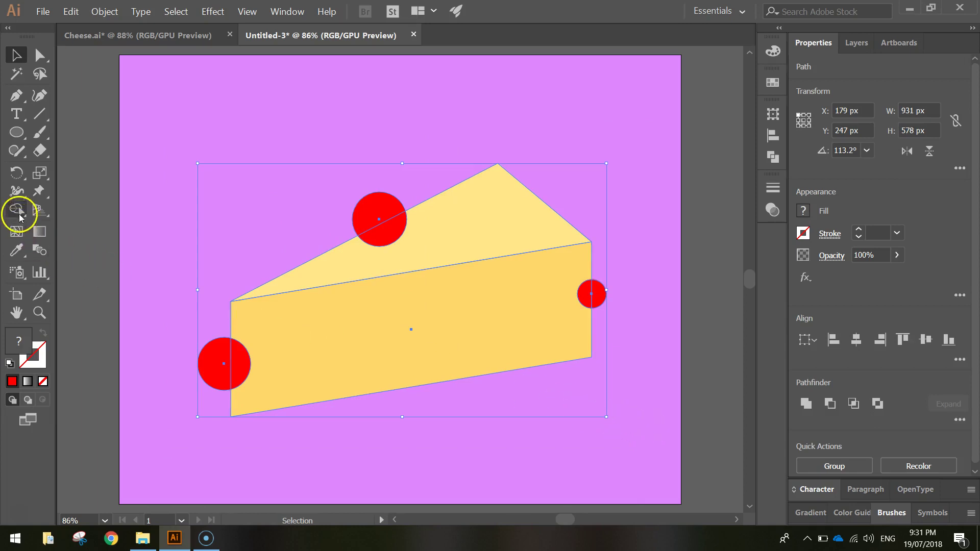
drag(17, 210, 70, 215)
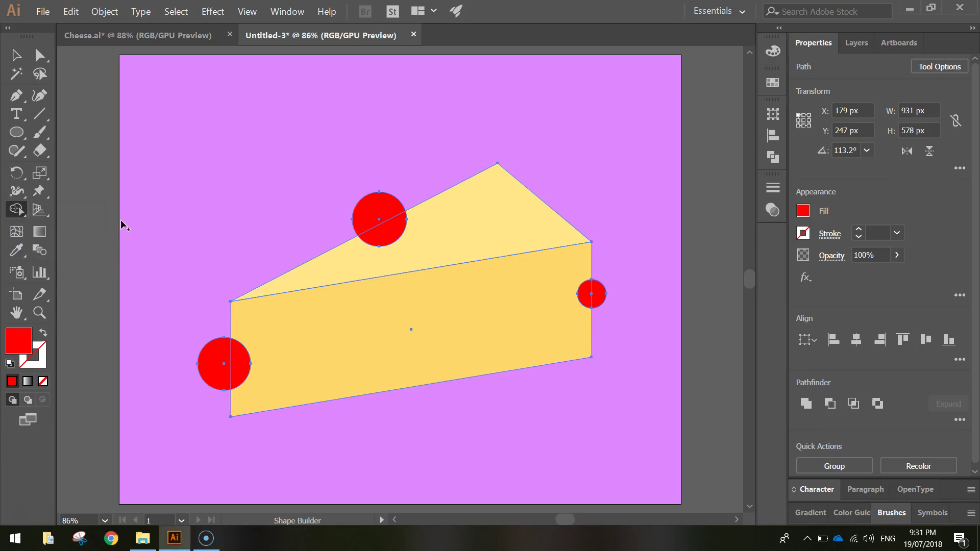
drag(167, 349, 240, 364)
drag(352, 170, 390, 234)
mouse_move(594, 284)
mouse_down()
mouse_move(621, 286)
mouse_move(592, 292)
mouse_up()
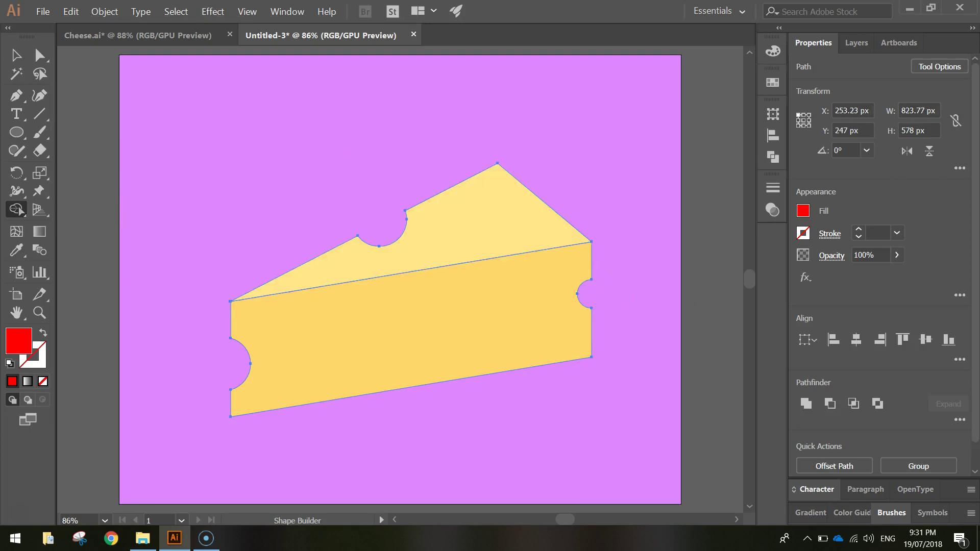
key(v)
click(230, 118)
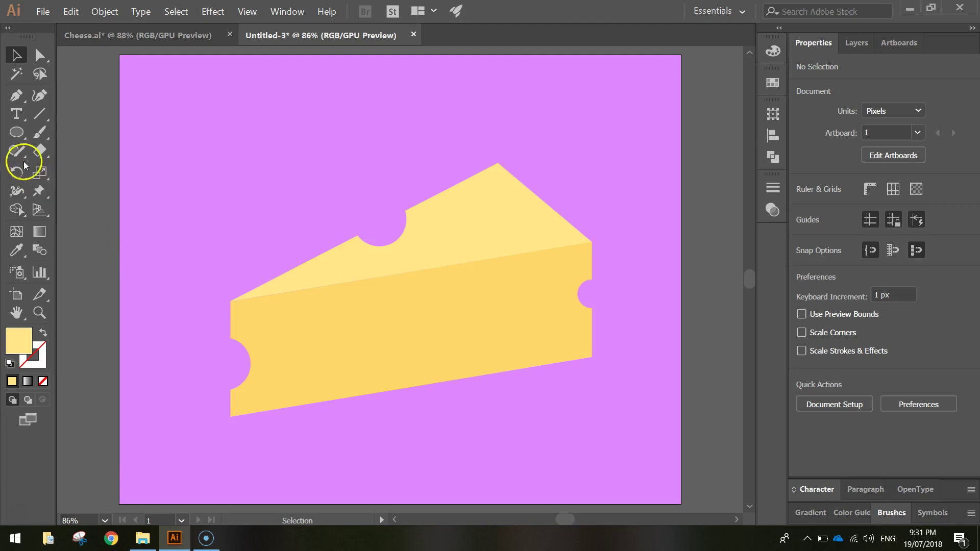
With the Ellipse tool active, set the fill to hex d38548 at 60% opacity.
drag(16, 133, 66, 171)
drag(802, 212, 666, 243)
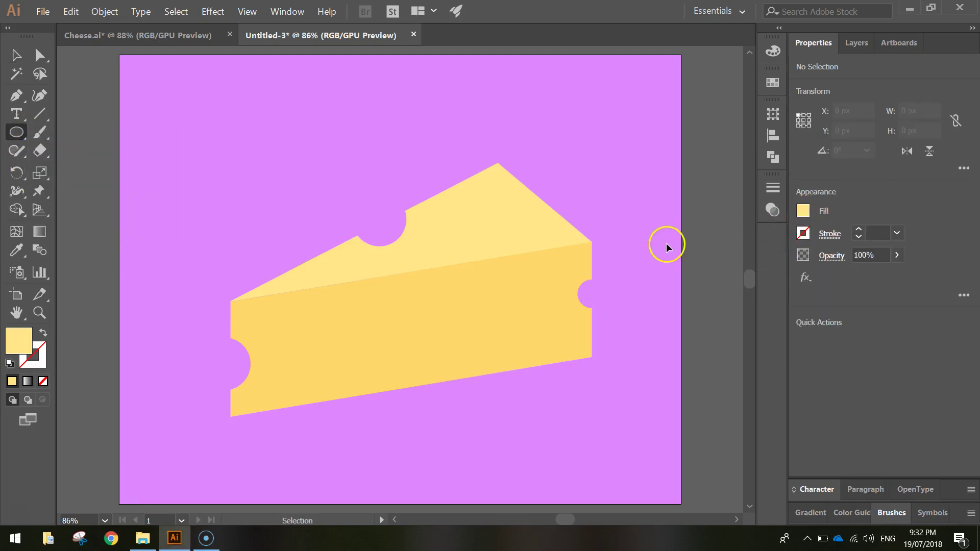
click(802, 213)
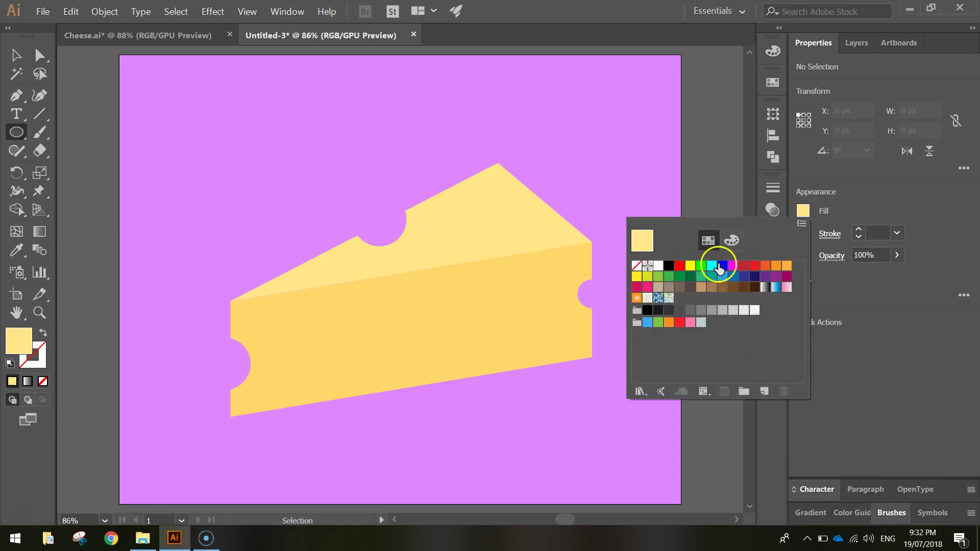
click(735, 242)
drag(782, 338, 739, 339)
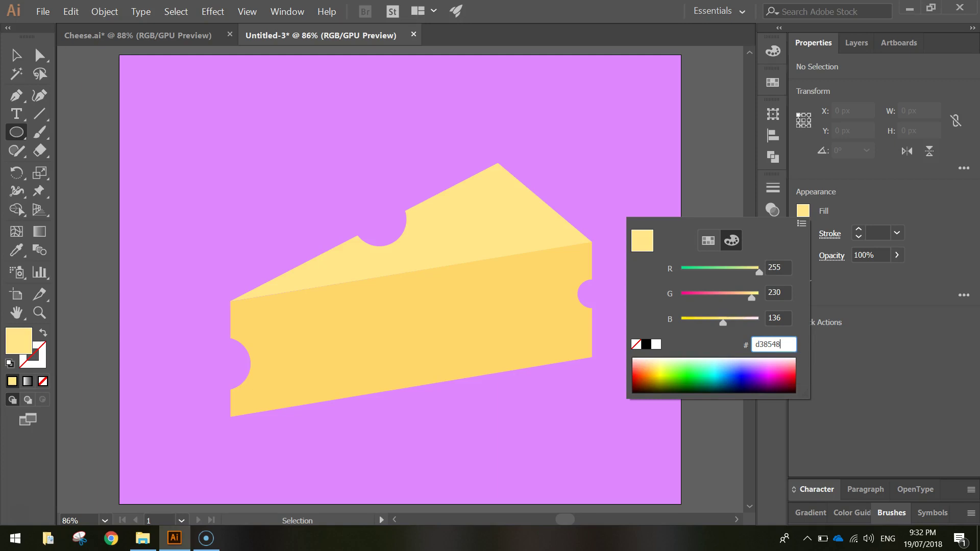
key(Return)
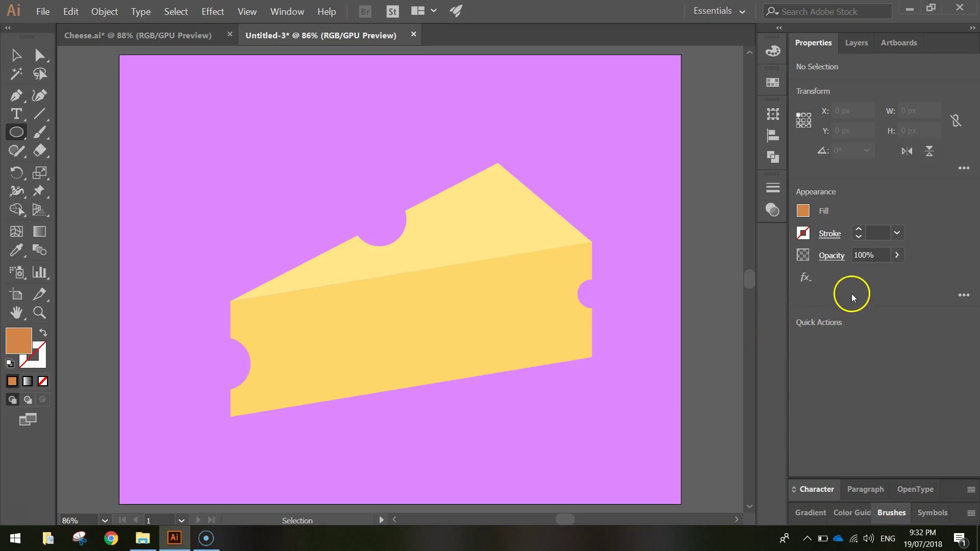
click(864, 255)
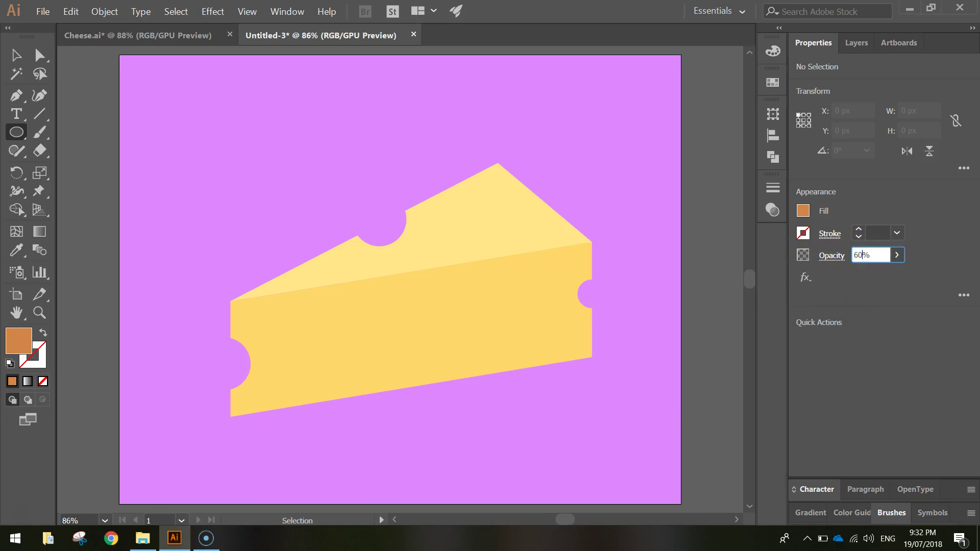
key(Return)
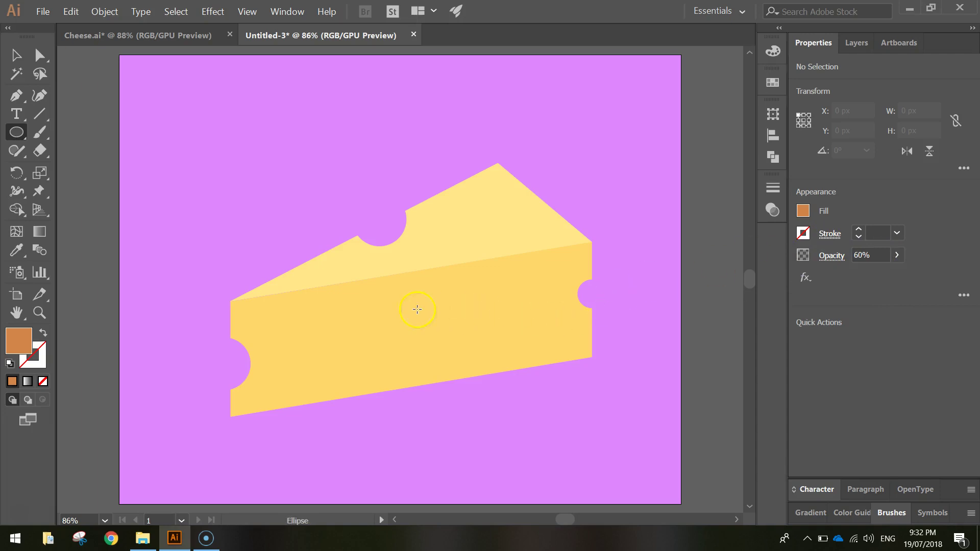
Draw five orange spots of varying sizes across the cheese front and top face.
drag(319, 317, 361, 359)
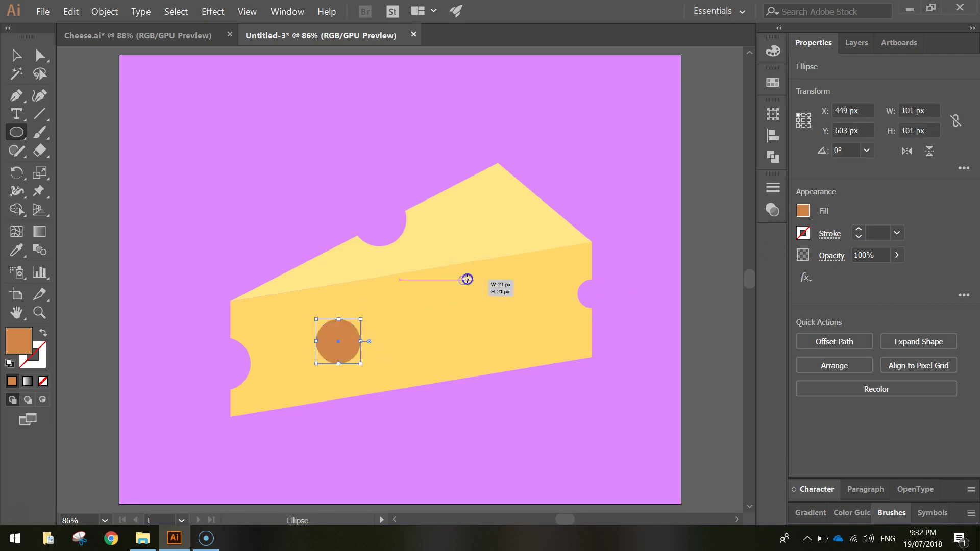
drag(459, 275, 484, 299)
drag(523, 320, 559, 355)
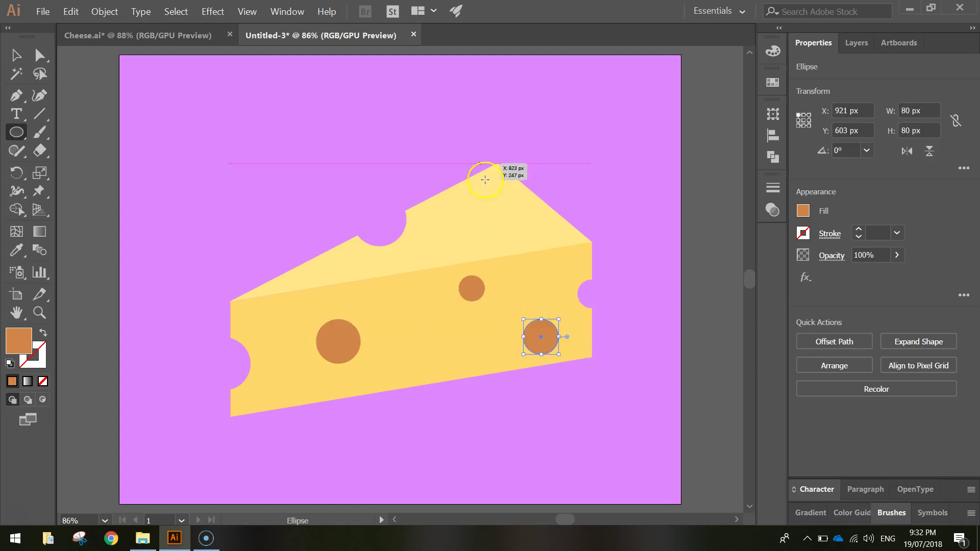
drag(491, 184, 519, 210)
drag(435, 233, 452, 250)
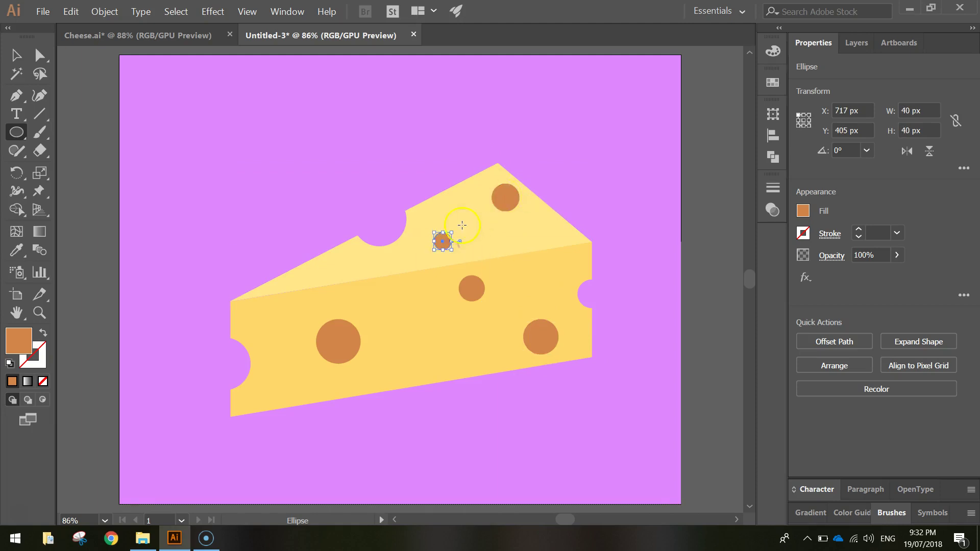
Squash the top-tip spot and the small top-face spot into flatter ovals.
click(16, 55)
click(122, 161)
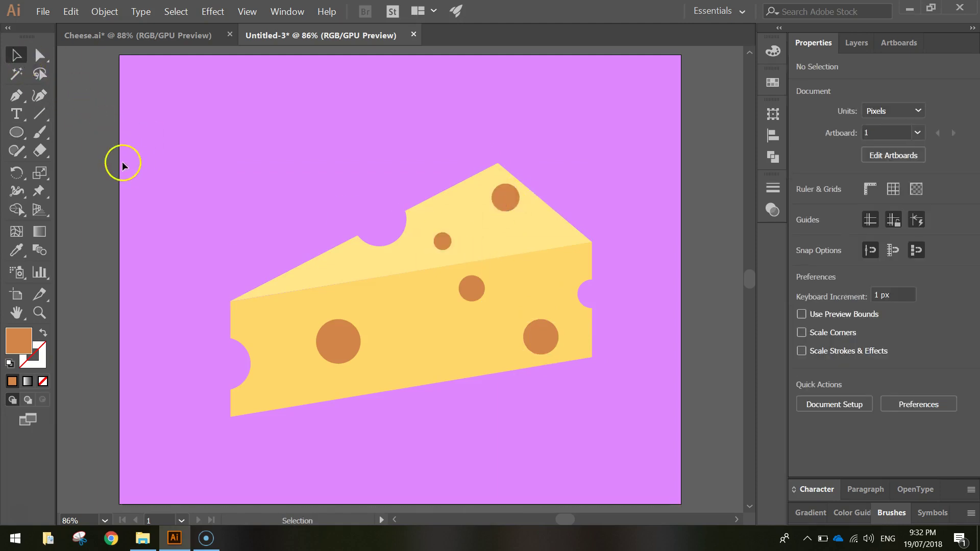
scroll(507, 202, up, 3)
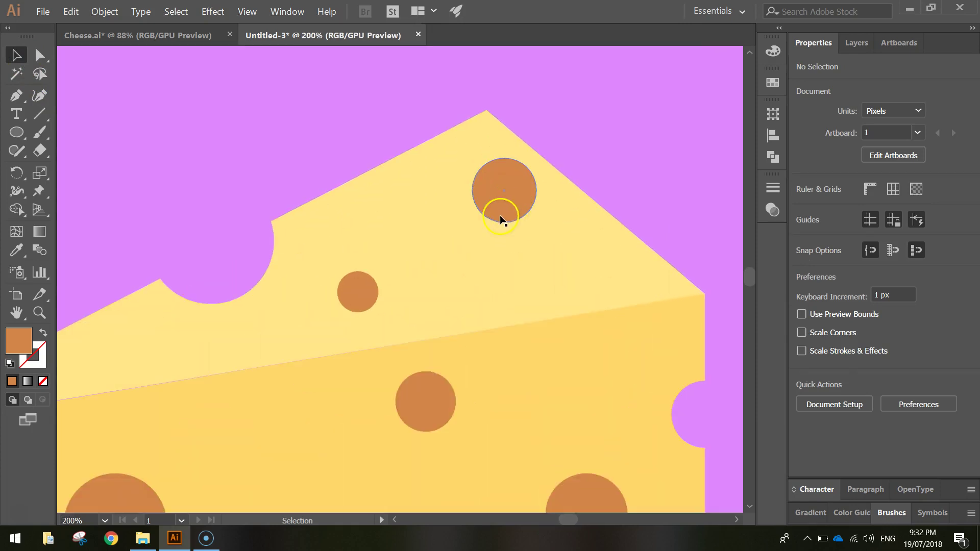
mouse_move(498, 214)
mouse_down()
mouse_move(493, 223)
mouse_move(493, 208)
mouse_up()
click(368, 308)
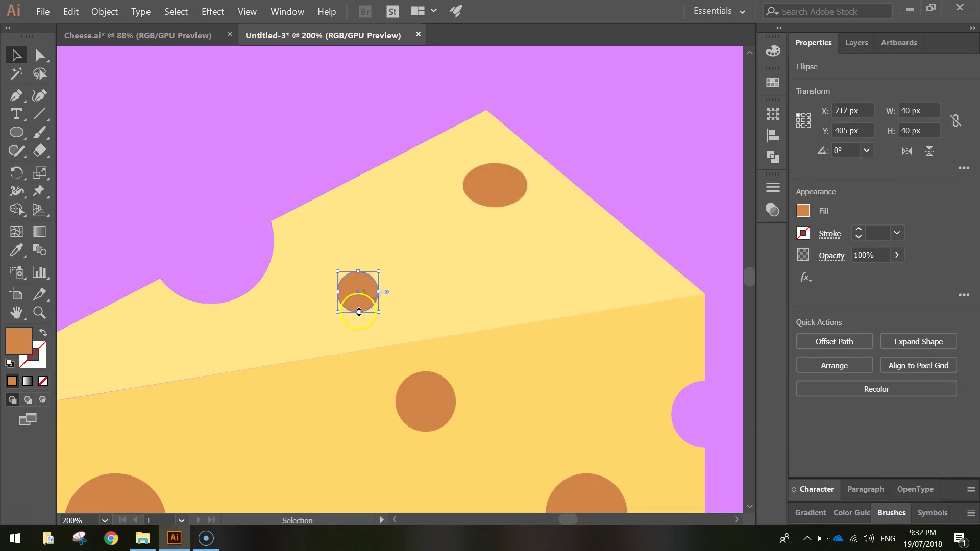
mouse_move(358, 312)
mouse_down()
mouse_move(358, 301)
mouse_move(349, 314)
mouse_up()
Reposition the middle and large left spots on the cheese front.
scroll(464, 258, down, 3)
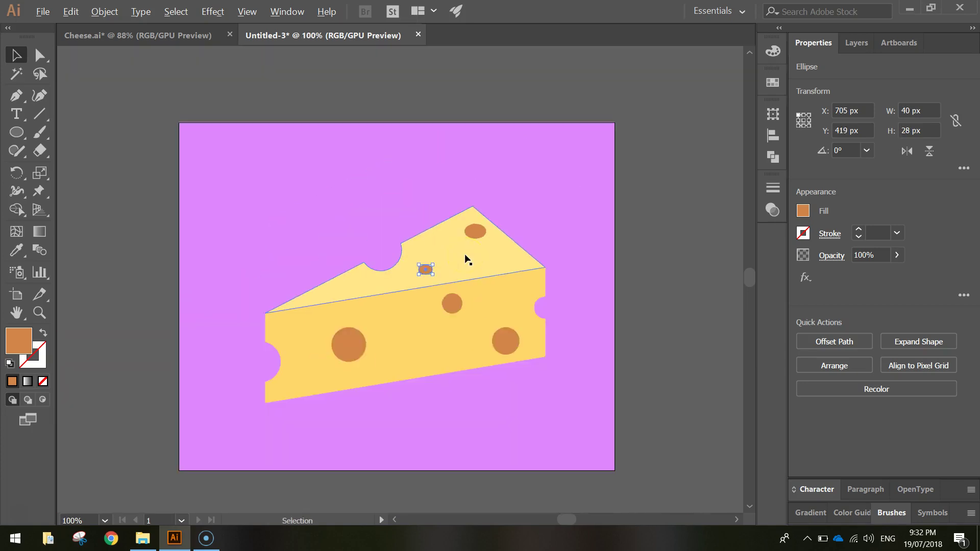
scroll(466, 261, up, 2)
click(623, 286)
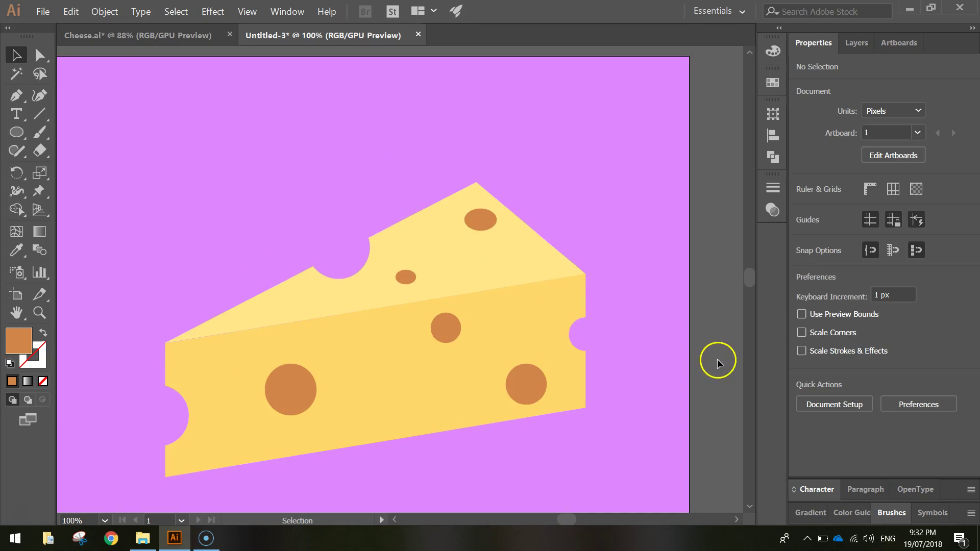
drag(444, 334, 421, 349)
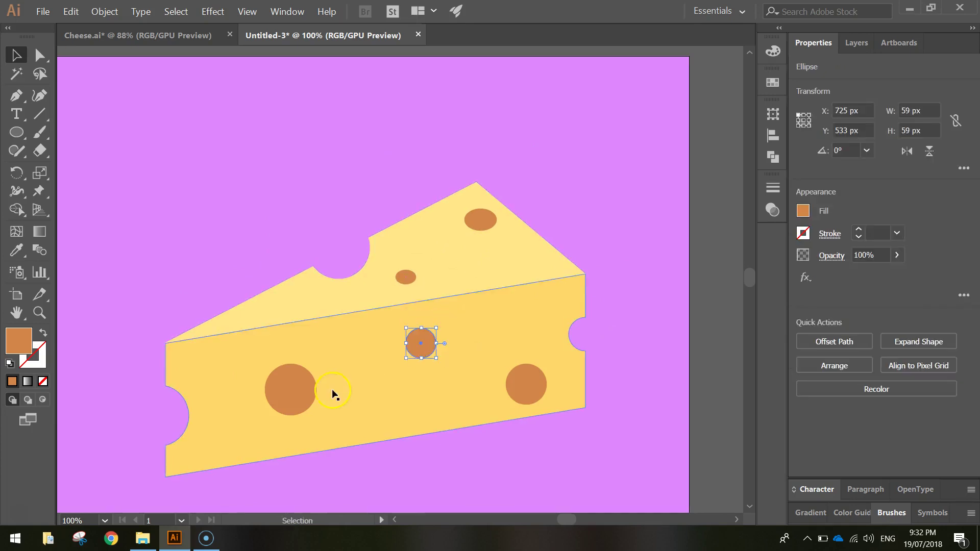
drag(293, 391, 275, 403)
drag(418, 353, 396, 341)
click(591, 214)
click(656, 185)
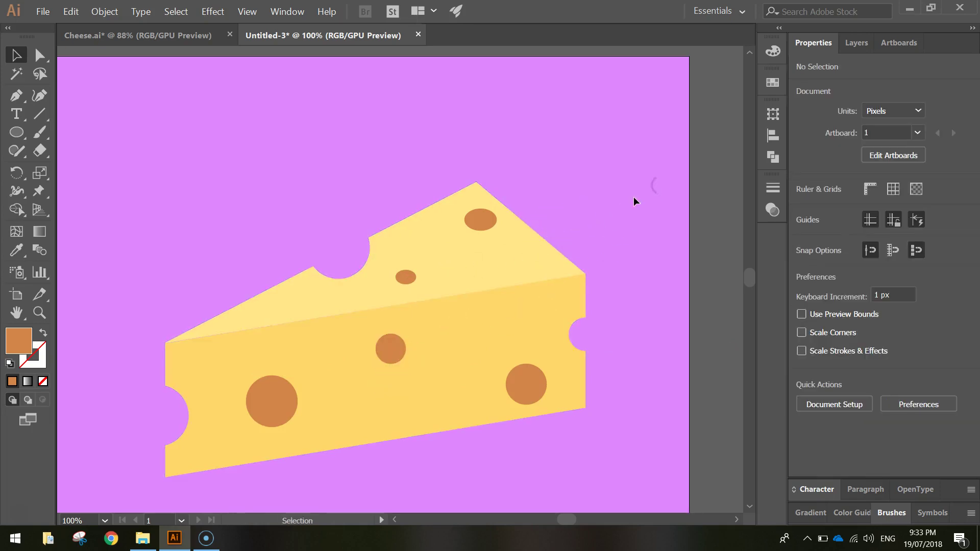
click(524, 305)
Add a small 39 px spot near the right notch and shift the big lower-right spot left.
drag(398, 350, 520, 312)
drag(510, 320, 519, 309)
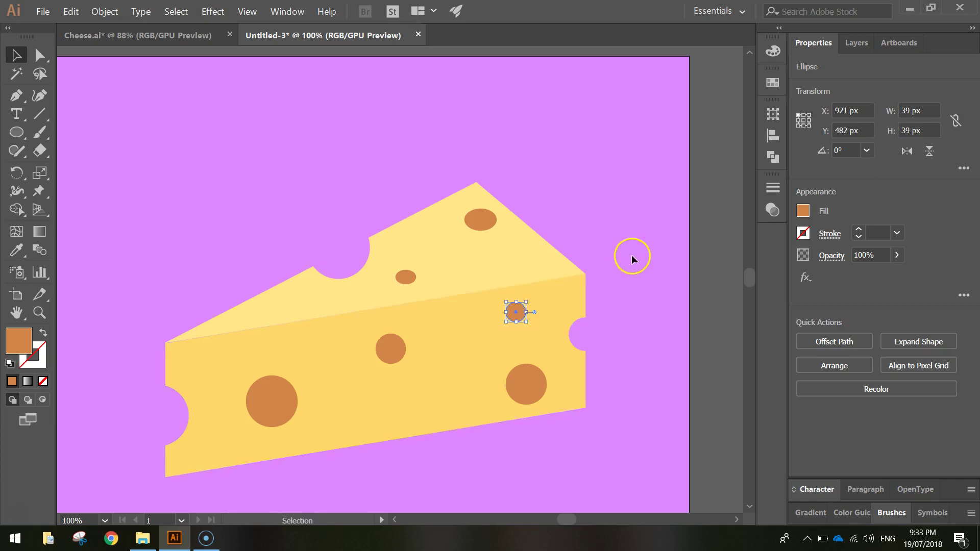
click(632, 259)
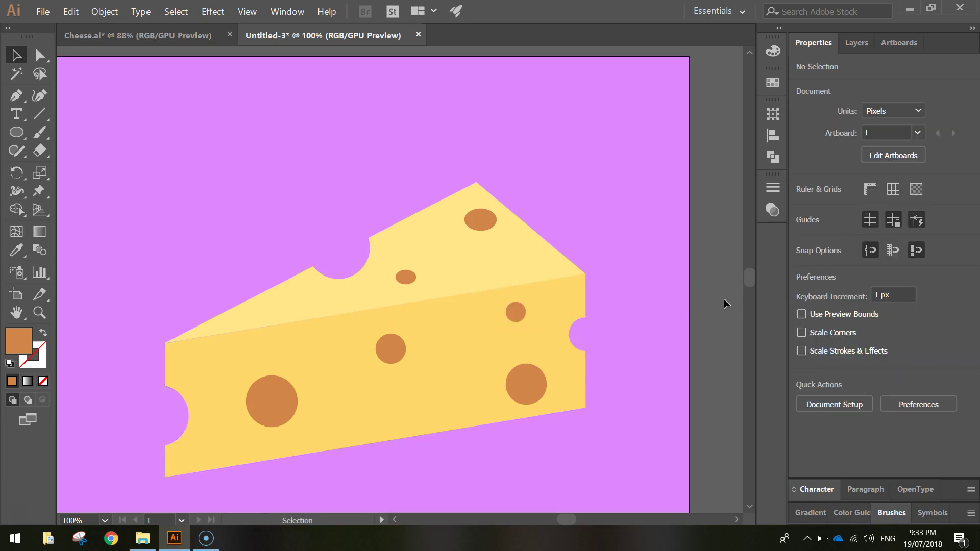
drag(516, 398, 497, 403)
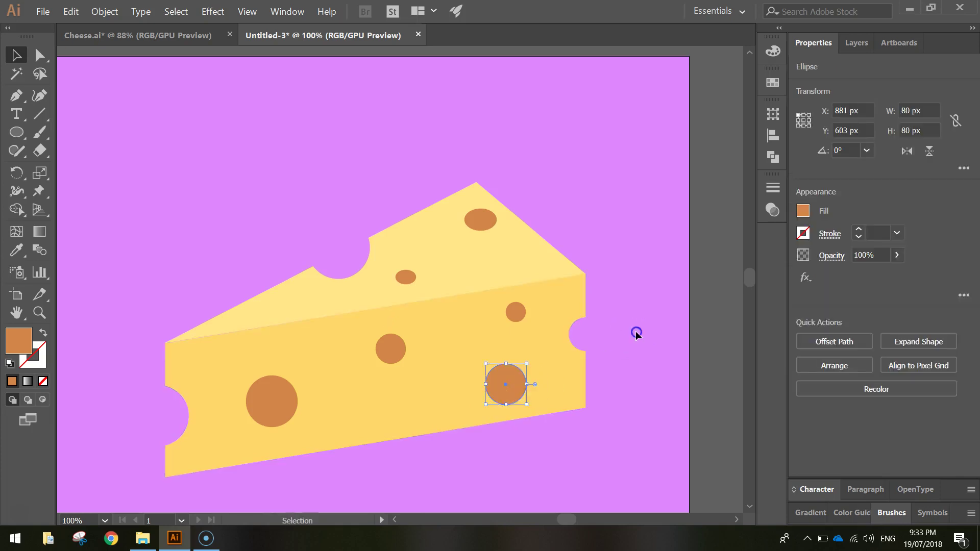
click(736, 424)
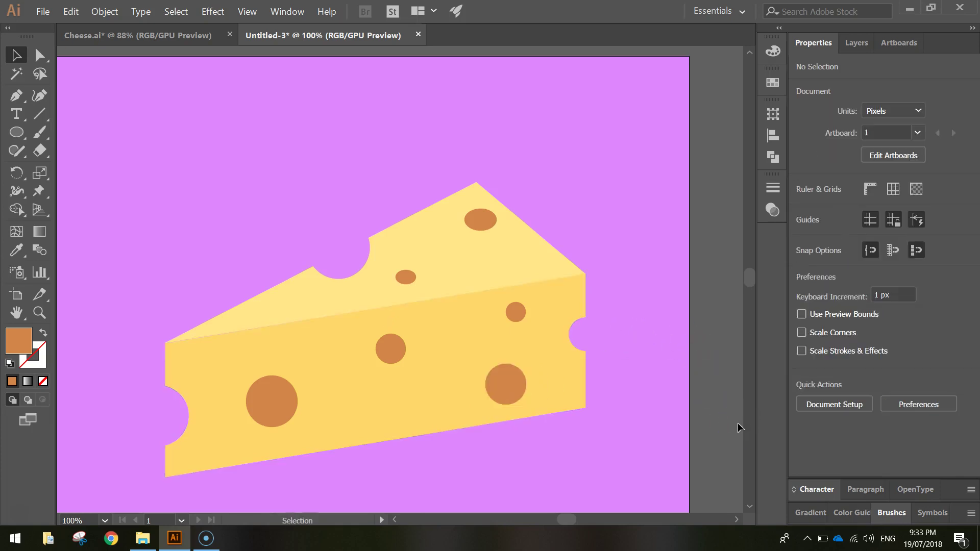
Fit the artboard in view, select all the cheese artwork and group it.
key(ctrl+0)
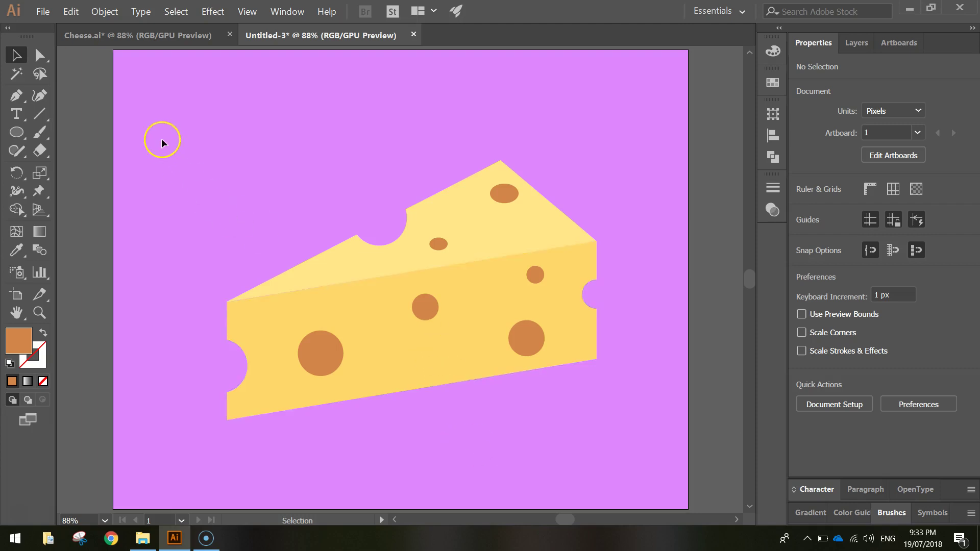
drag(684, 473, 684, 473)
right_click(475, 294)
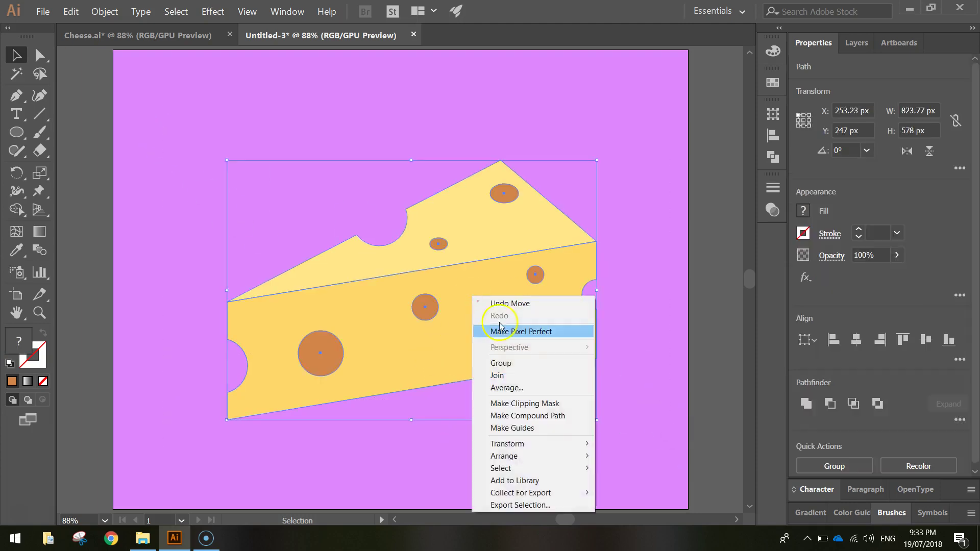
click(525, 363)
click(677, 236)
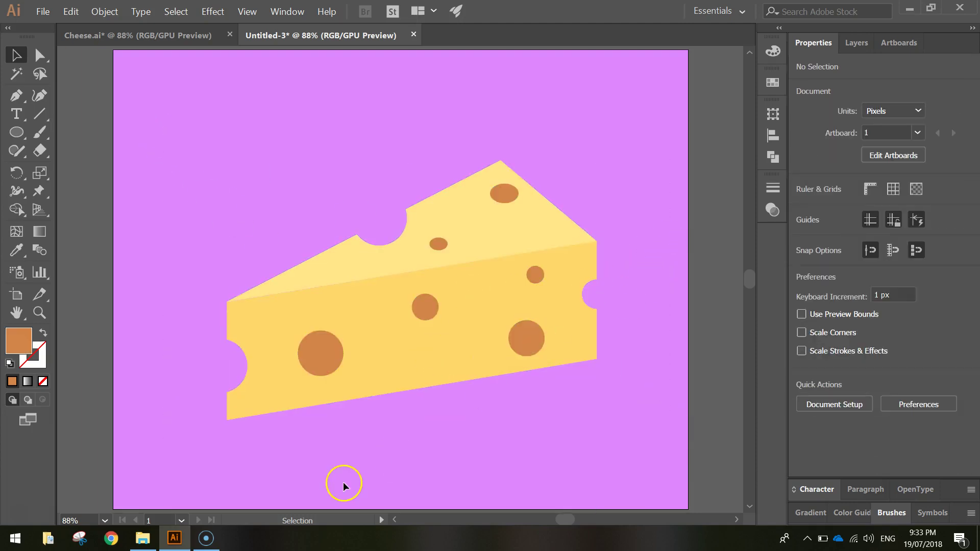